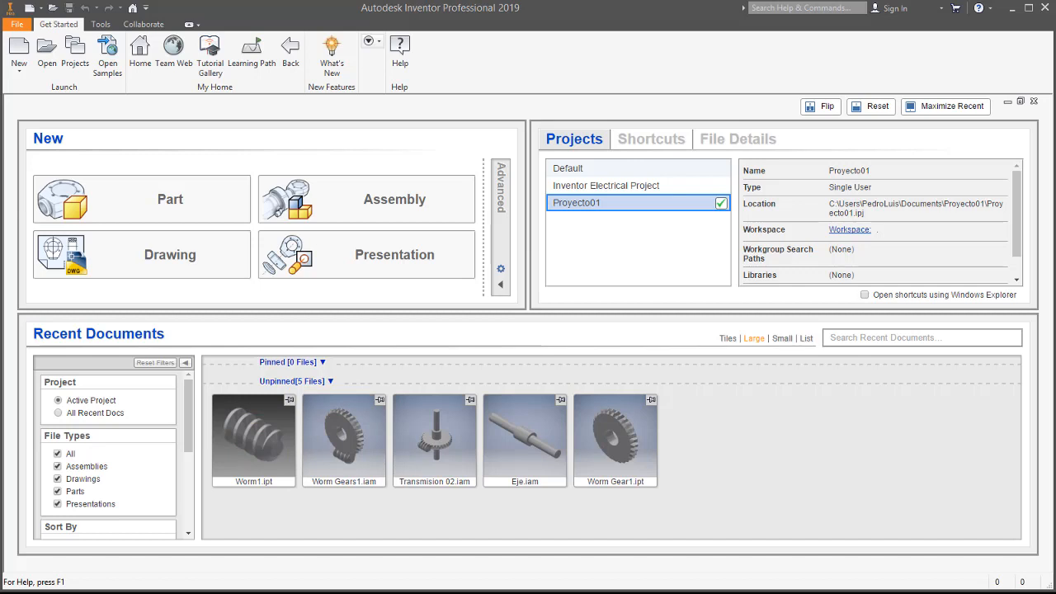
# - Create a new part and sketch a 138 mm diameter circle centred on the origin
pyautogui.click(171, 206)
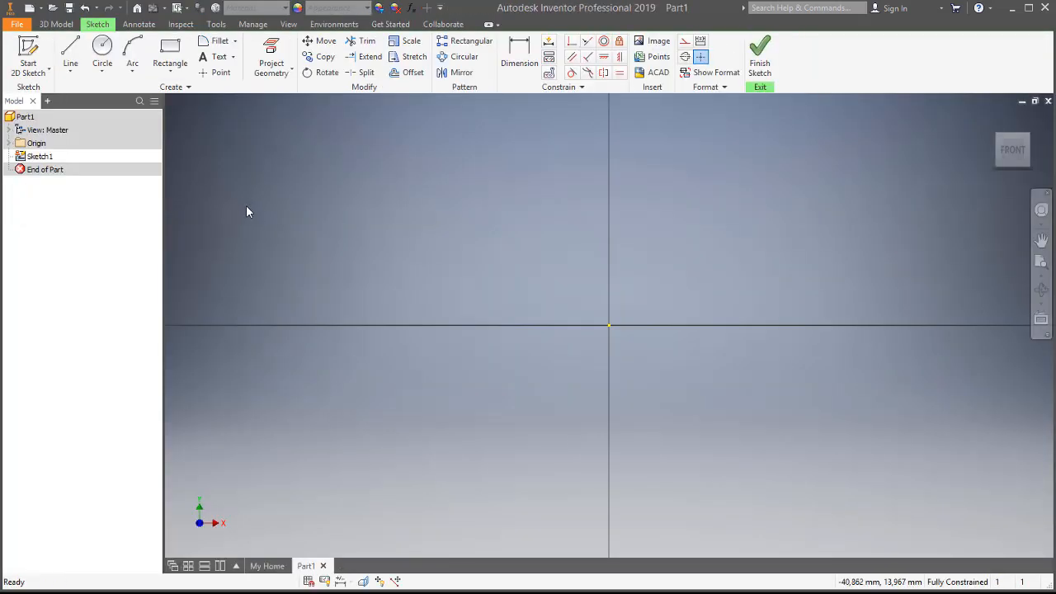
pyautogui.click(106, 53)
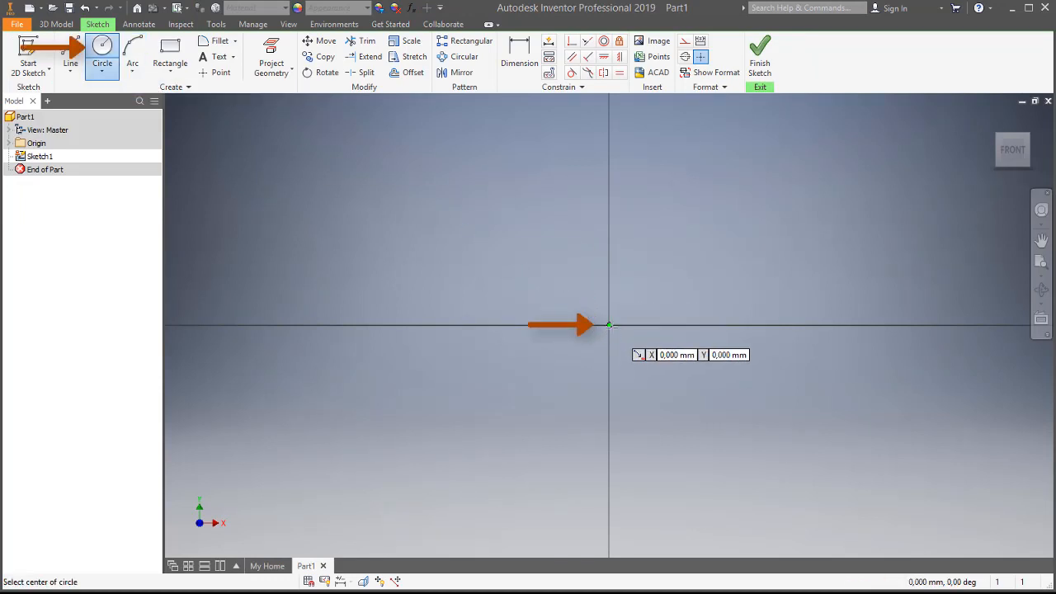
pyautogui.click(608, 325)
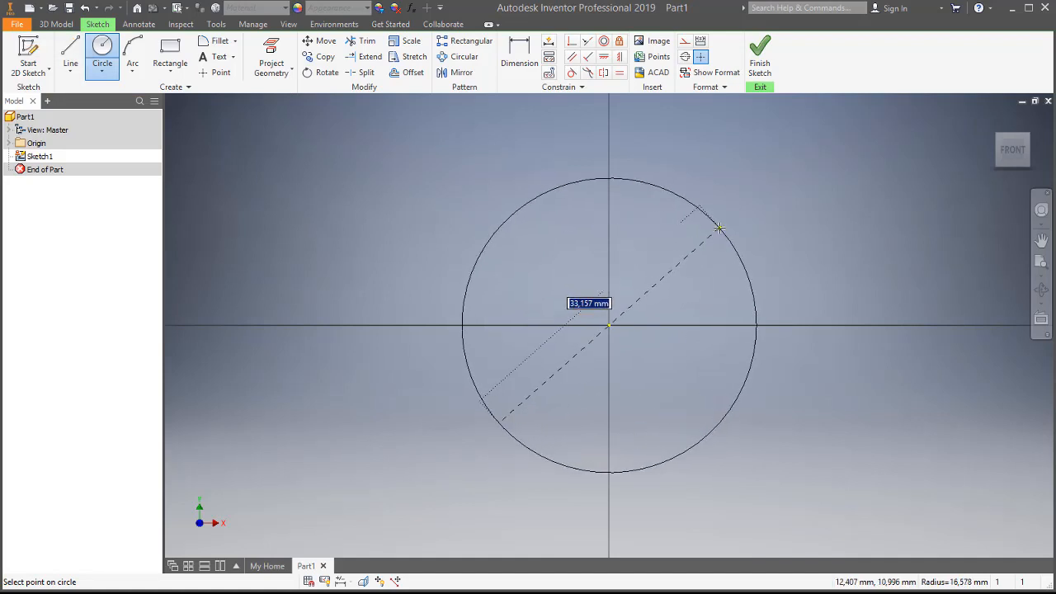
pyautogui.write('138')
pyautogui.press('Return')
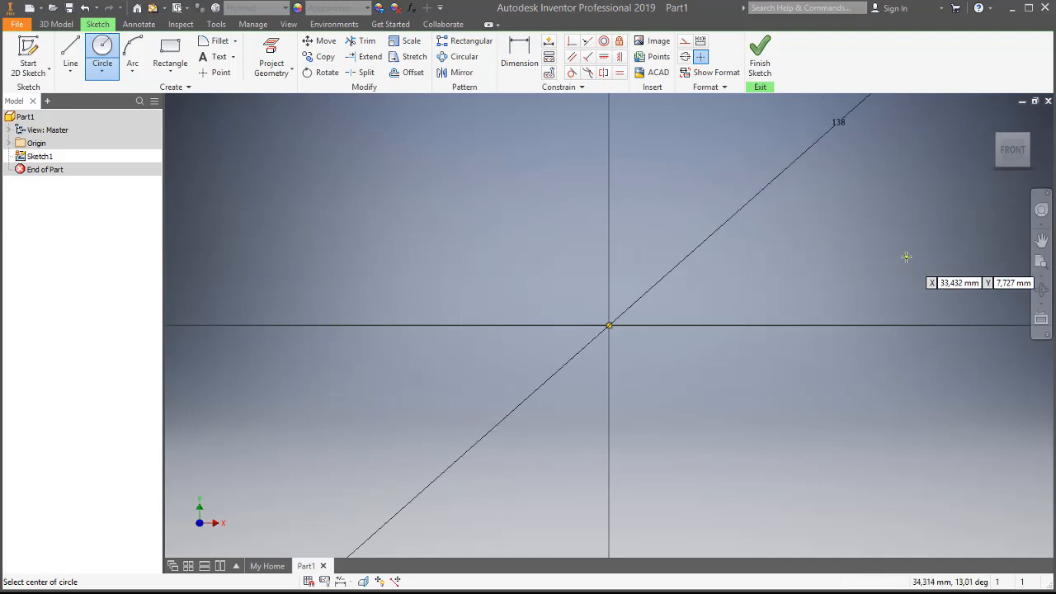
pyautogui.click(1042, 262)
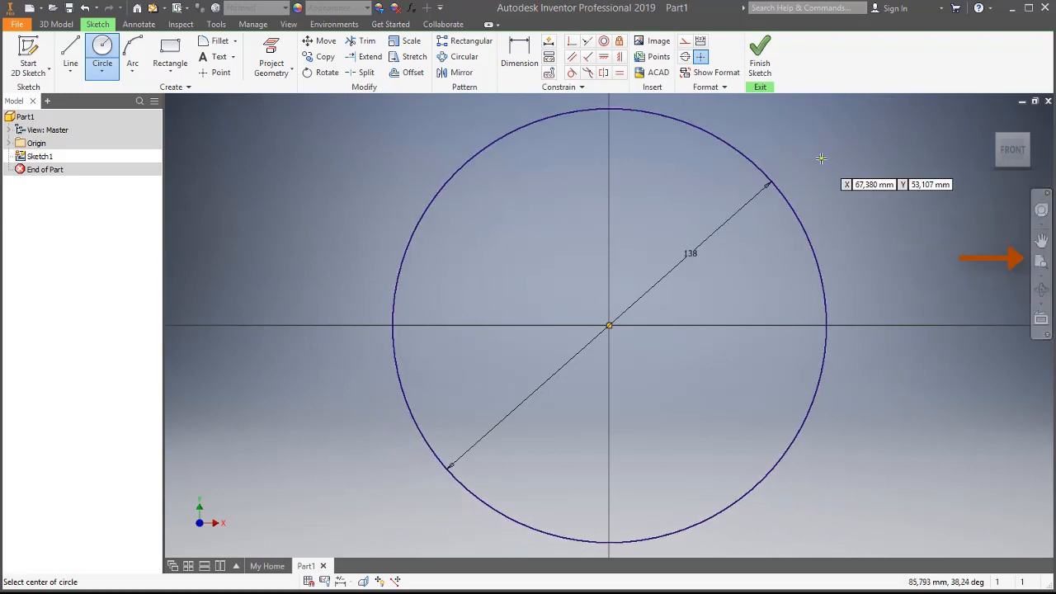
# - Finish the sketch and extrude the circle symmetrically by a total of 30 mm into a solid disc
pyautogui.click(764, 63)
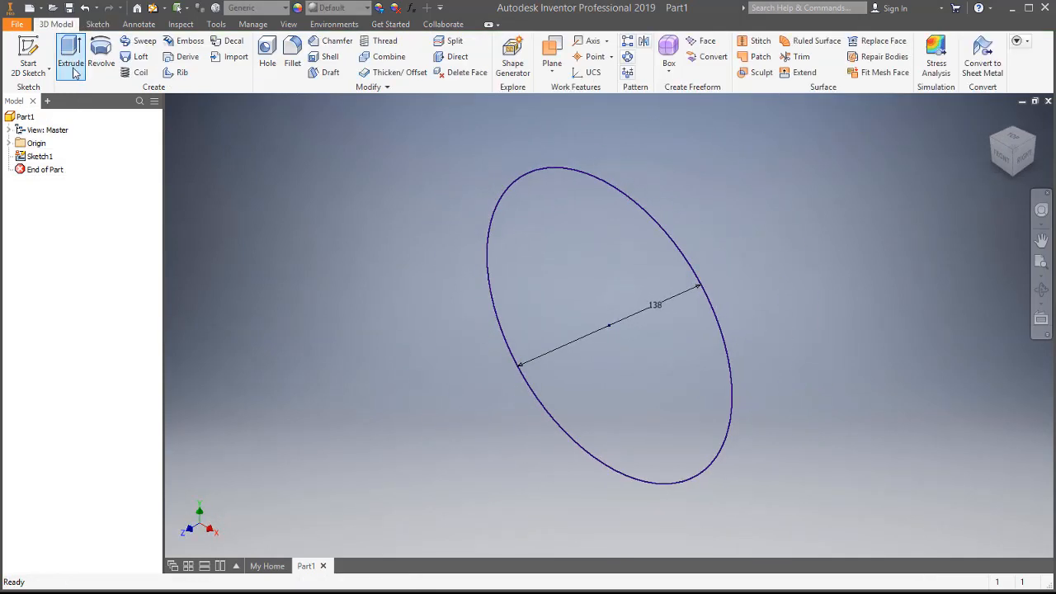
pyautogui.click(72, 58)
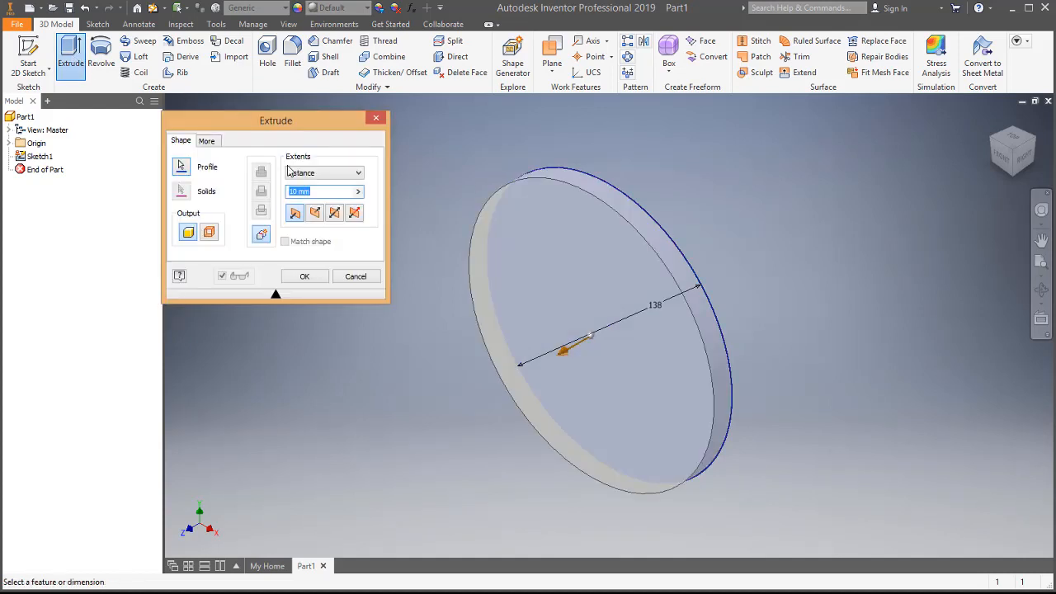
pyautogui.write('30')
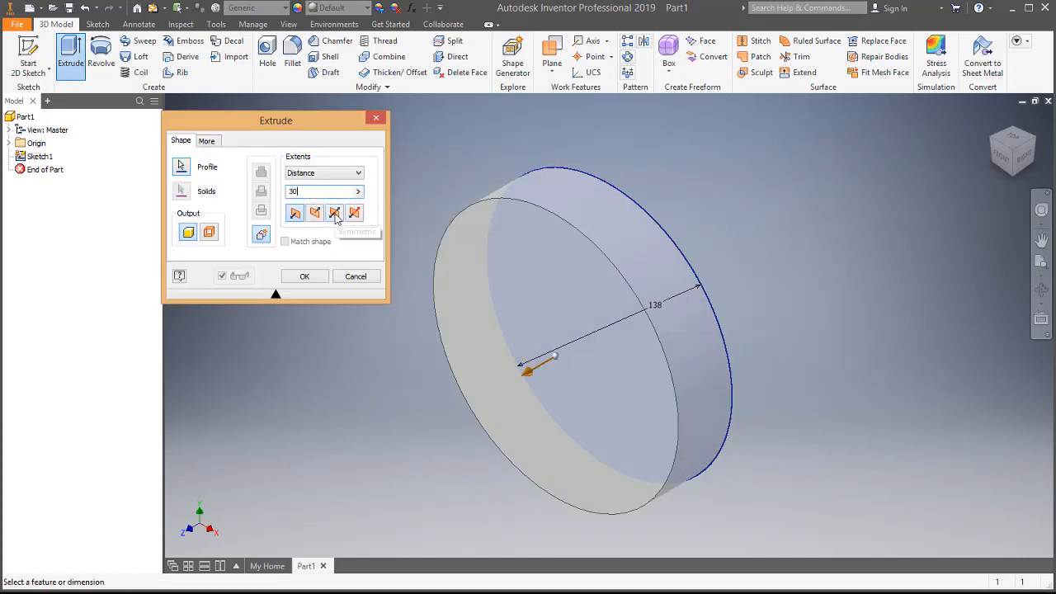
pyautogui.click(335, 213)
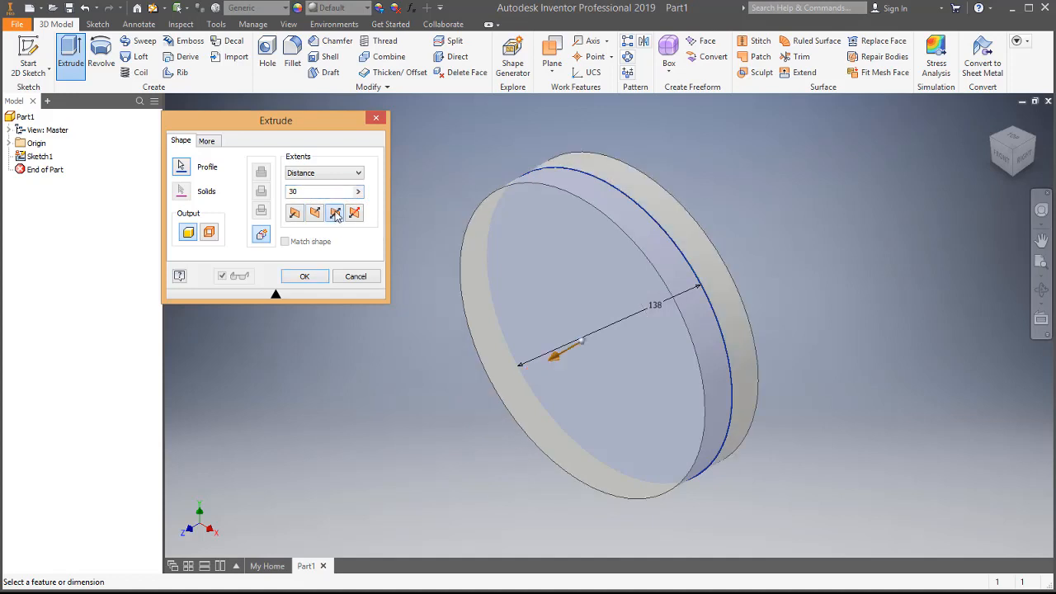
pyautogui.click(320, 279)
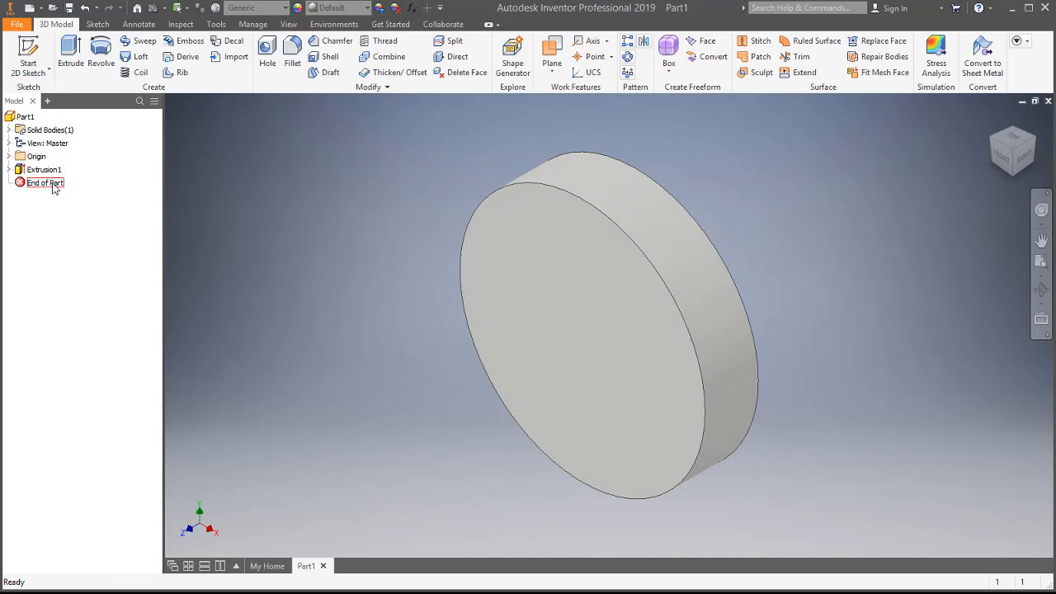
# - Turn on the visibility of the origin XY plane
pyautogui.click(9, 156)
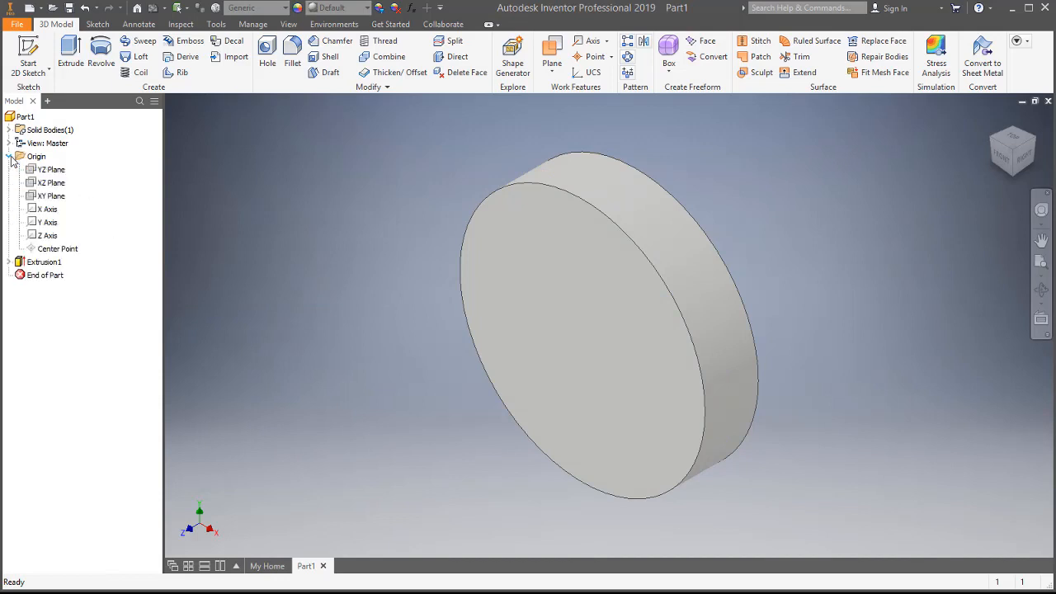
pyautogui.rightClick(59, 196)
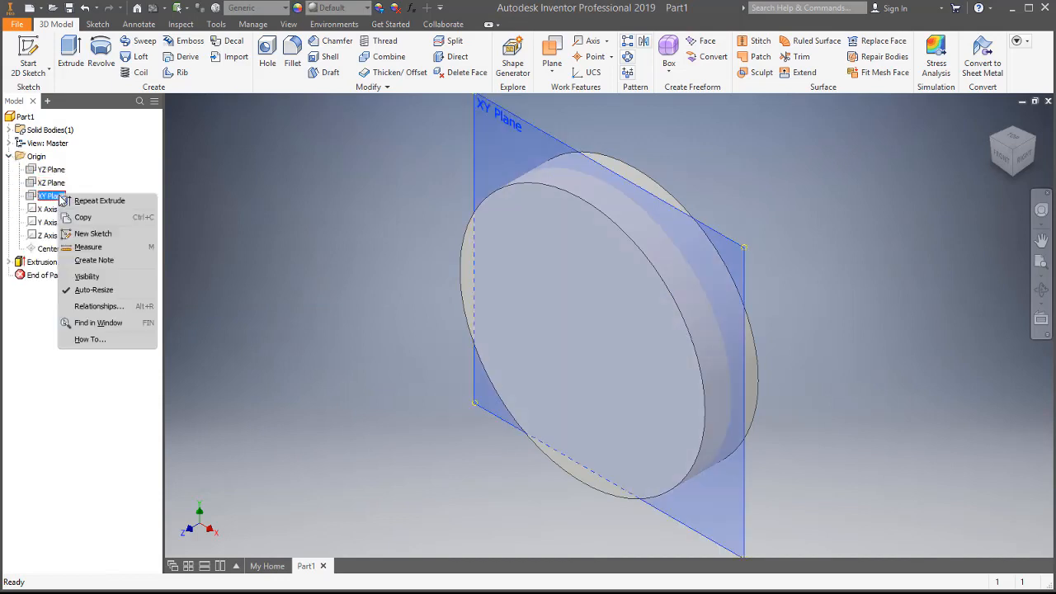
pyautogui.click(113, 278)
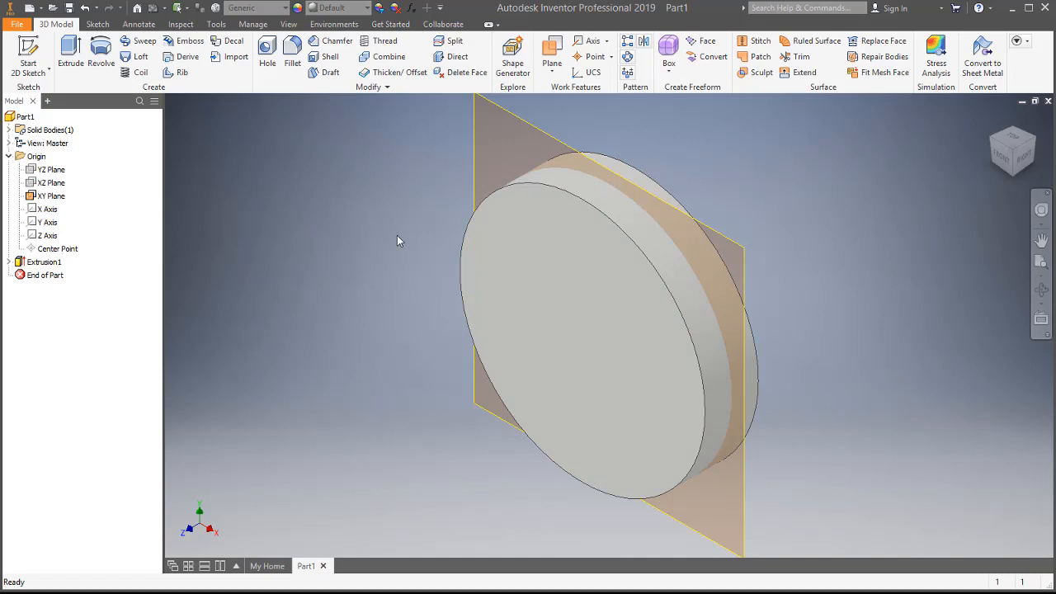
# - Start a new sketch on the XY plane and slice the model graphics at that plane
pyautogui.rightClick(475, 190)
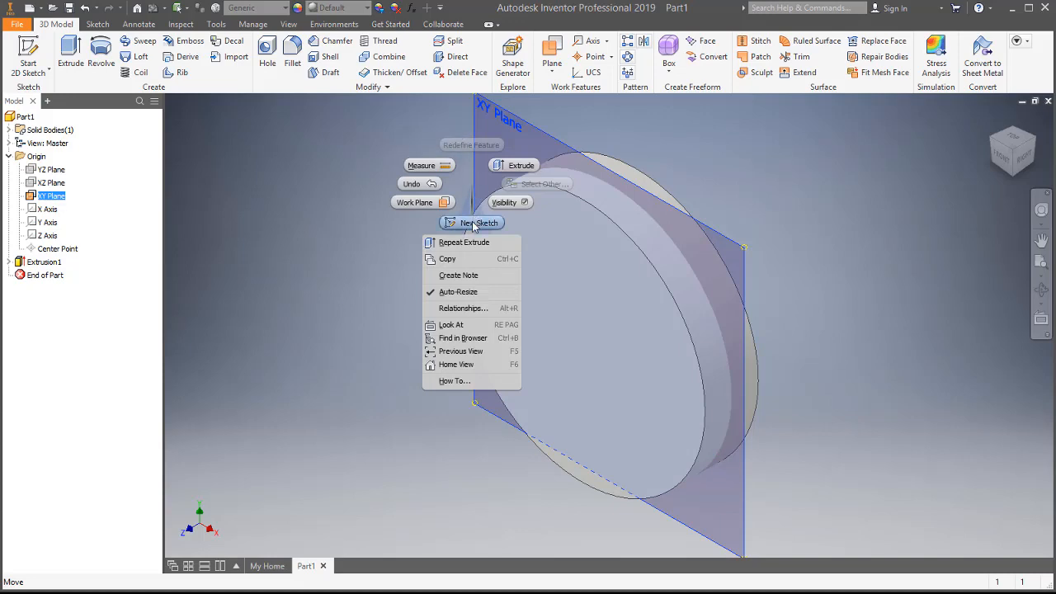
pyautogui.click(471, 223)
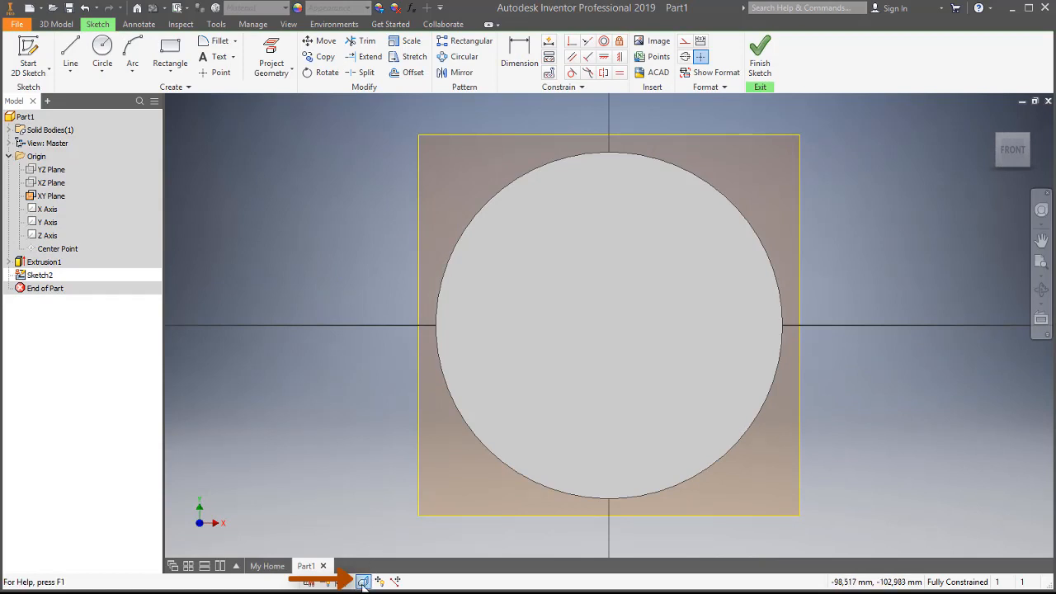
pyautogui.click(363, 582)
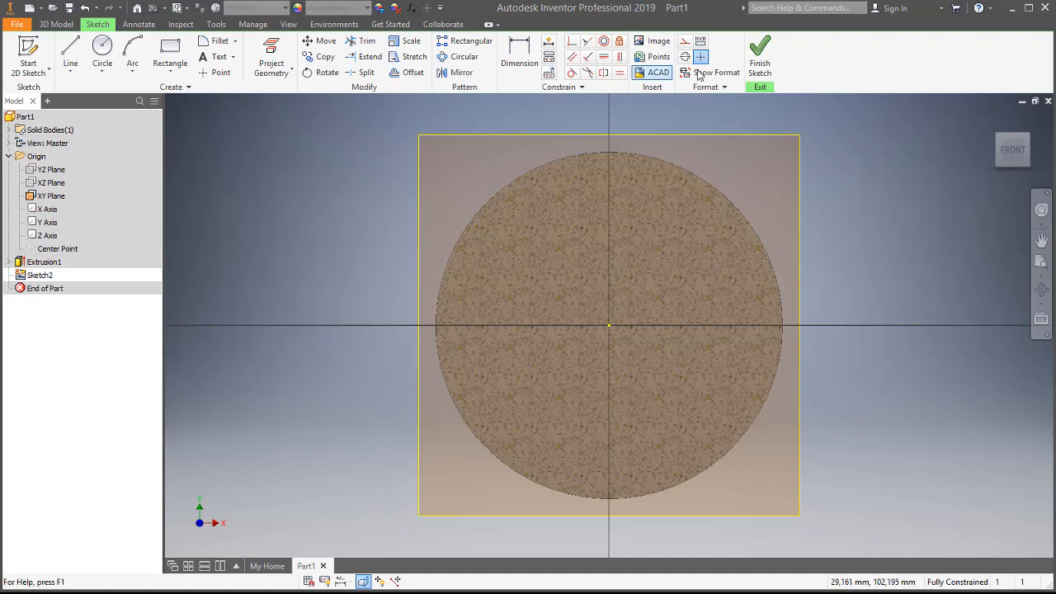
# - Draw a 118 mm diameter construction circle centred on the origin
pyautogui.click(685, 43)
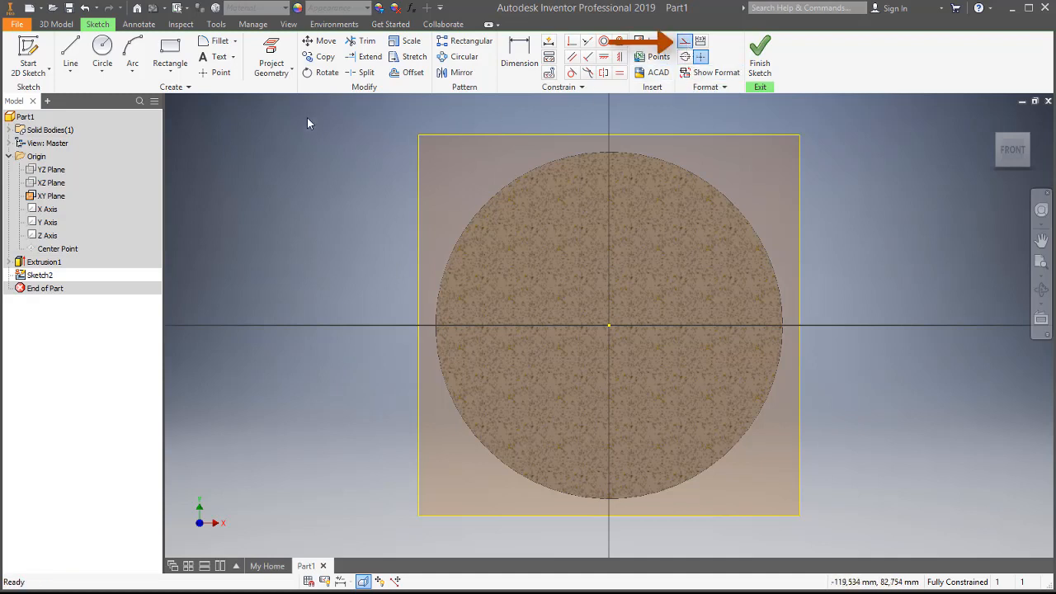
pyautogui.click(105, 64)
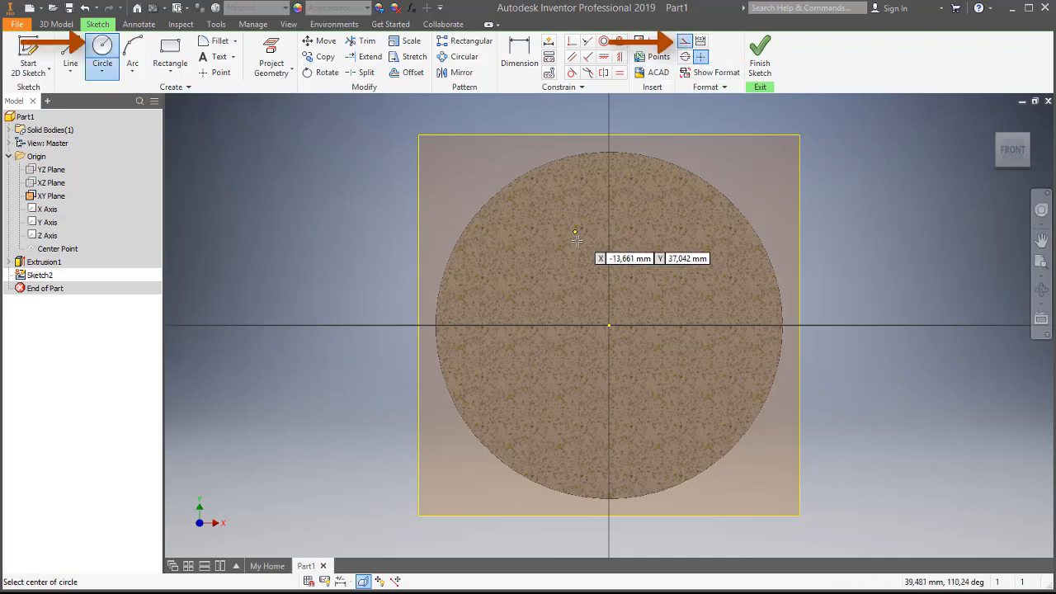
pyautogui.click(610, 326)
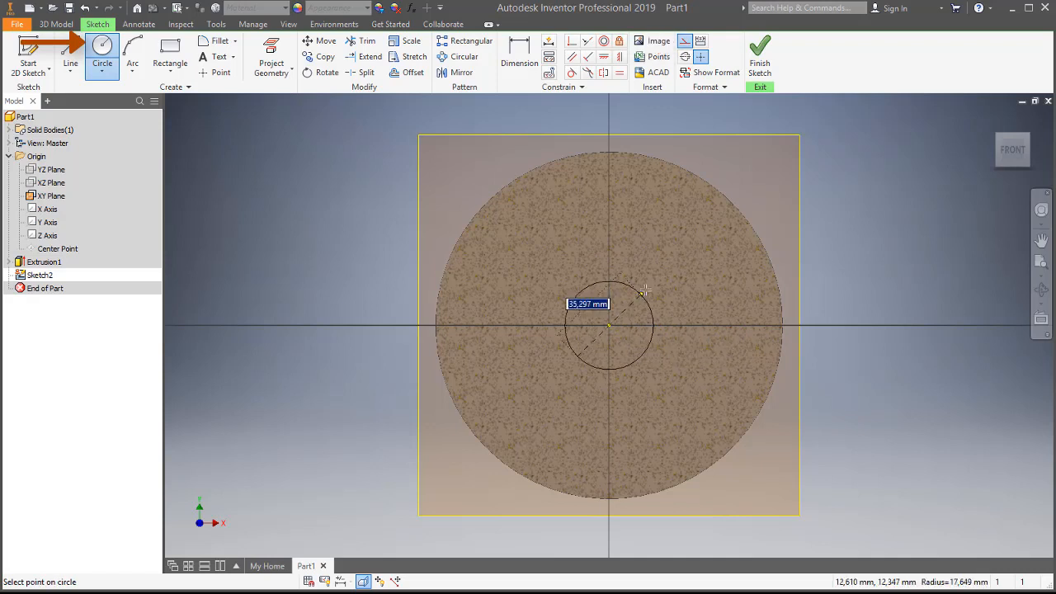
pyautogui.write('118')
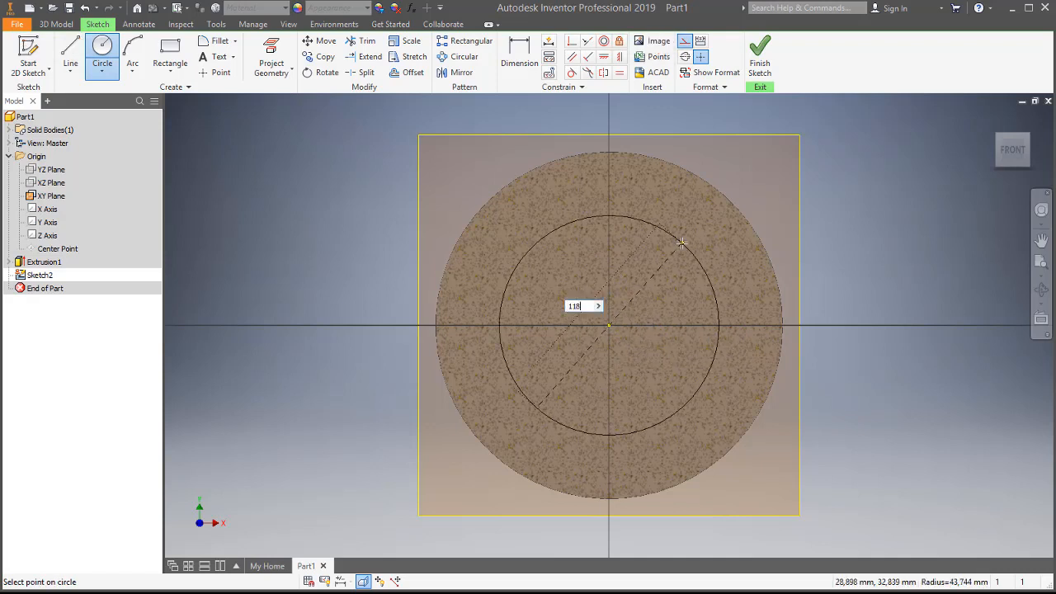
pyautogui.press('Return')
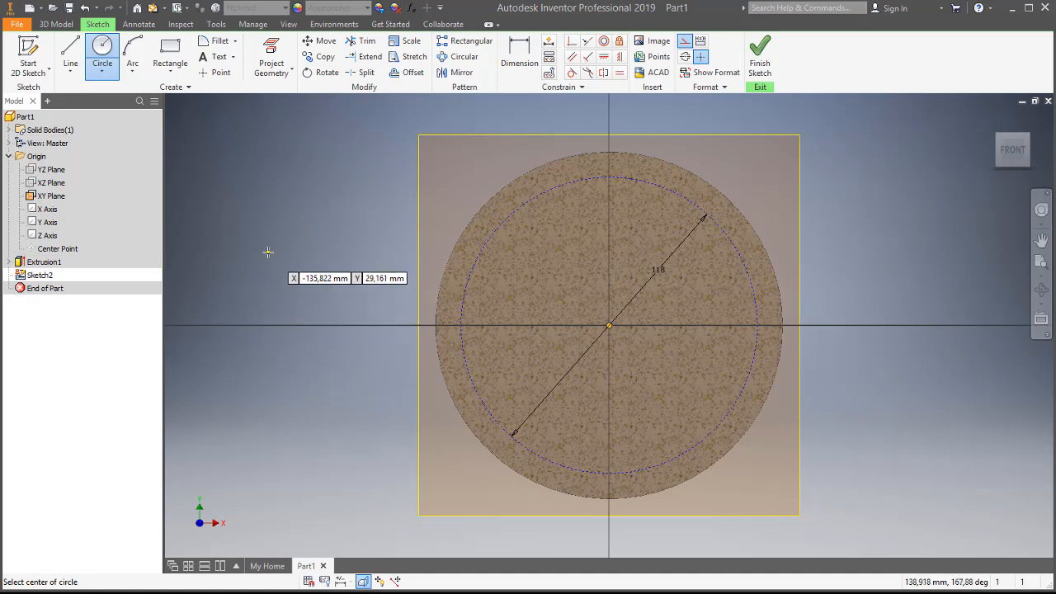
# - With construction and centre point formats off, draw a rectangle downward from corner X -60 mm, Y -59 mm, 120 mm wide and 16 mm high
pyautogui.click(700, 57)
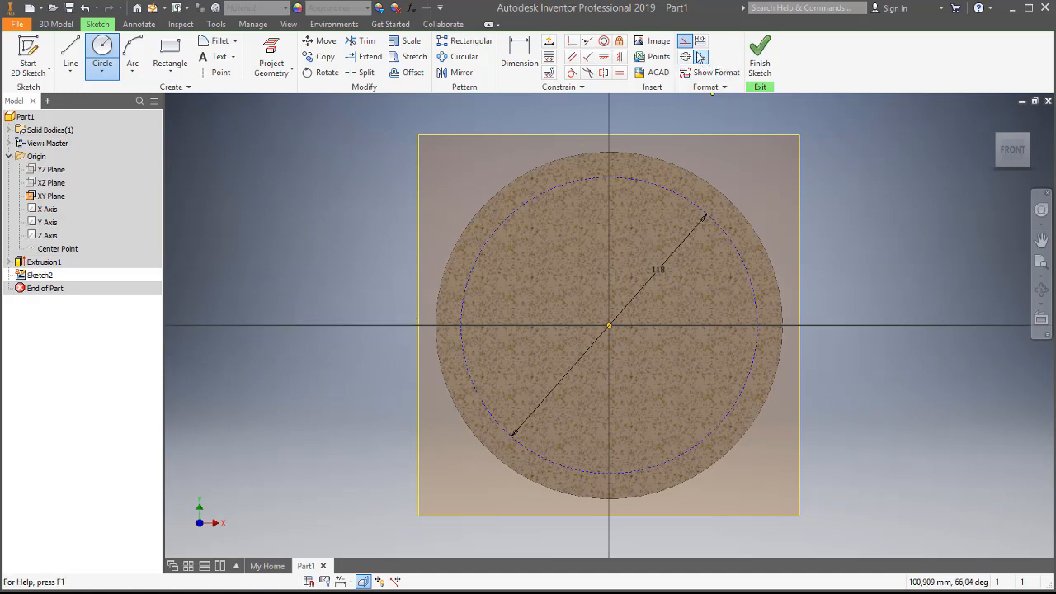
pyautogui.click(174, 54)
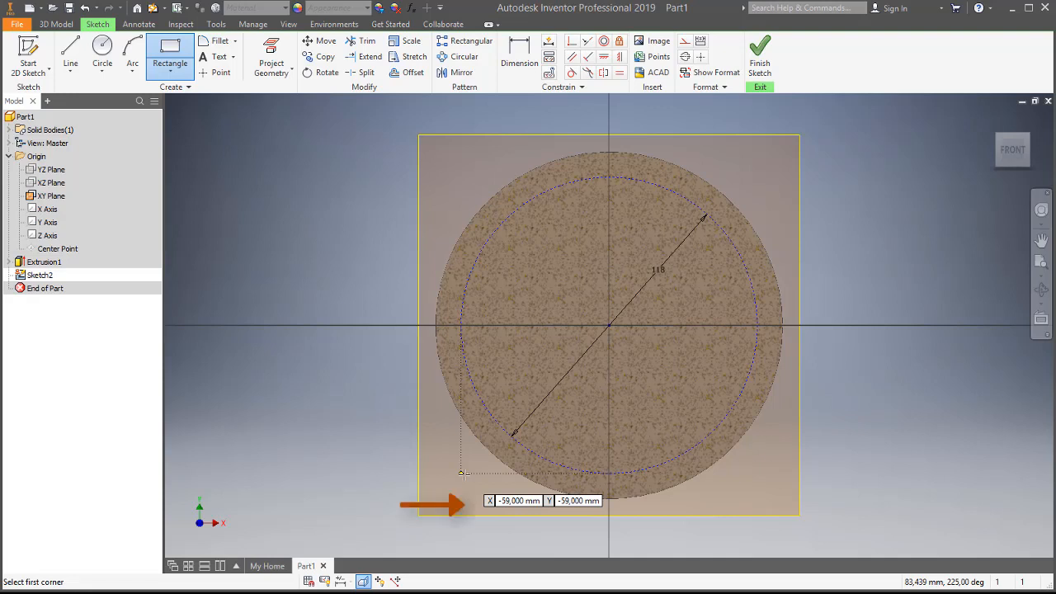
pyautogui.press('Tab')
pyautogui.write('-60')
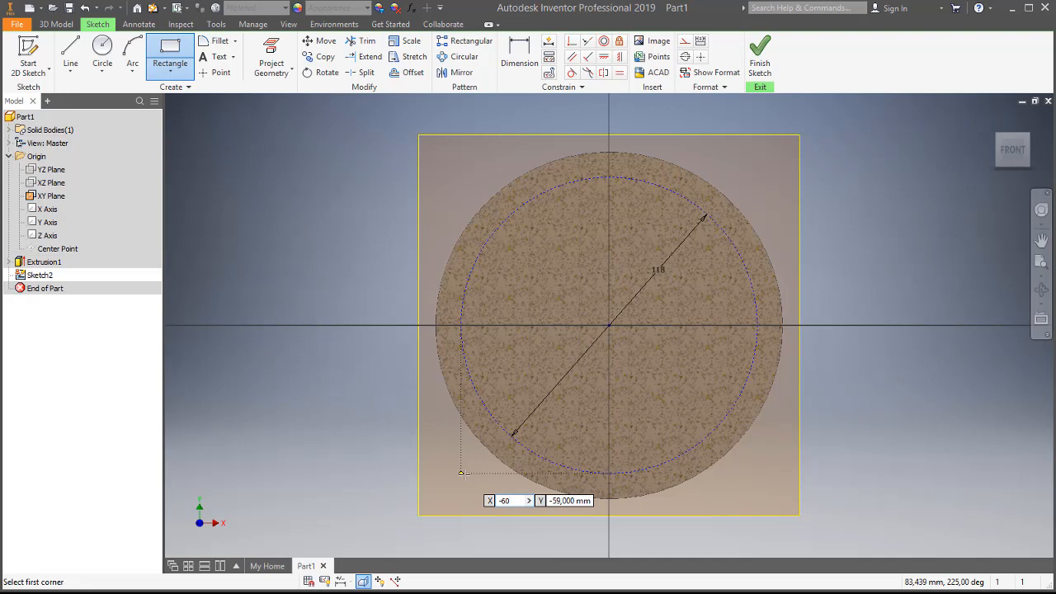
pyautogui.press('Return')
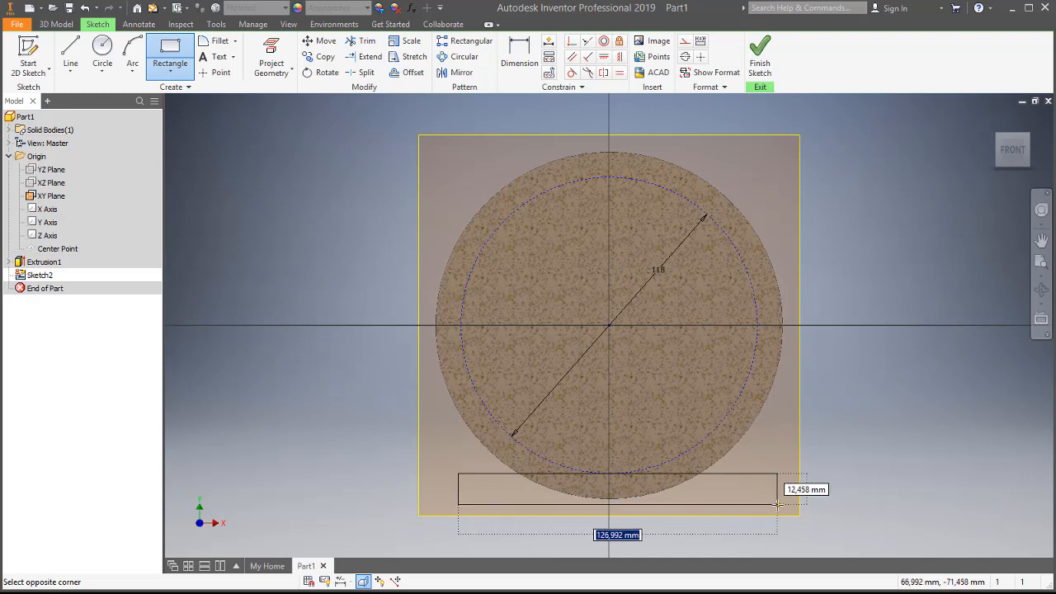
pyautogui.write('120')
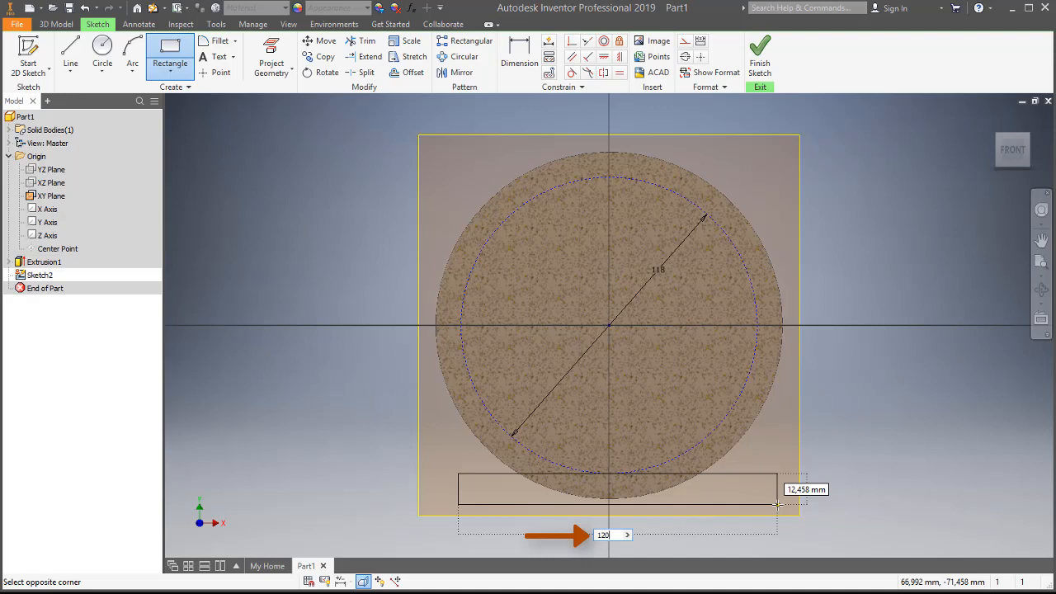
pyautogui.press('Tab')
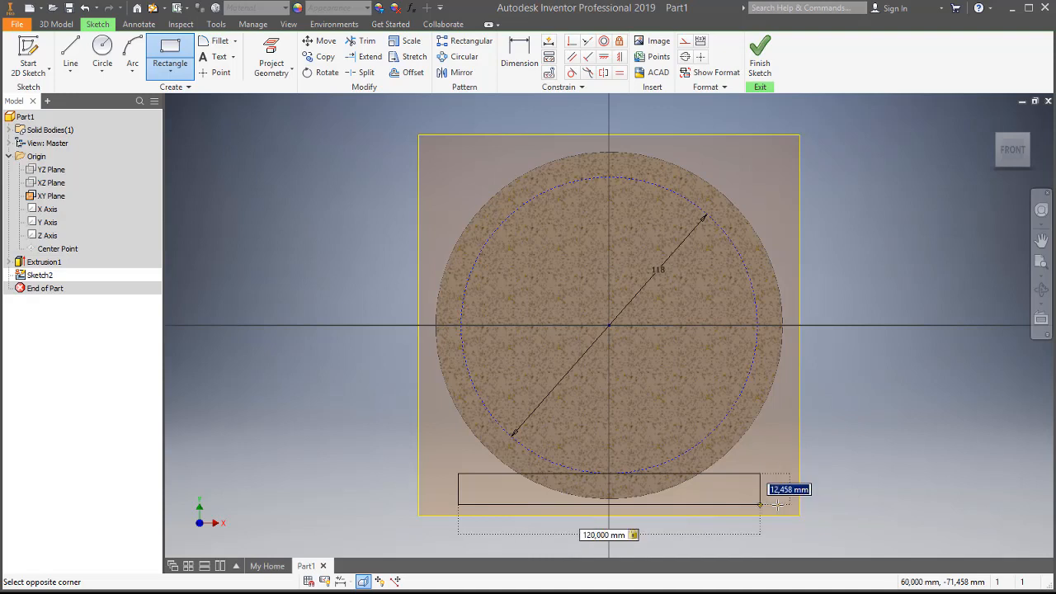
pyautogui.write('16')
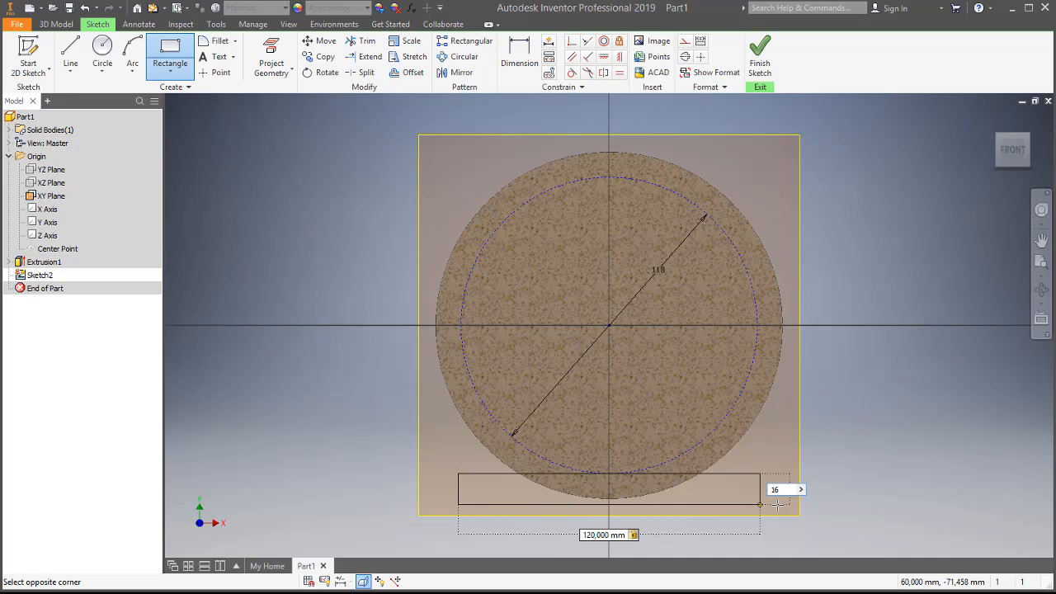
pyautogui.press('Return')
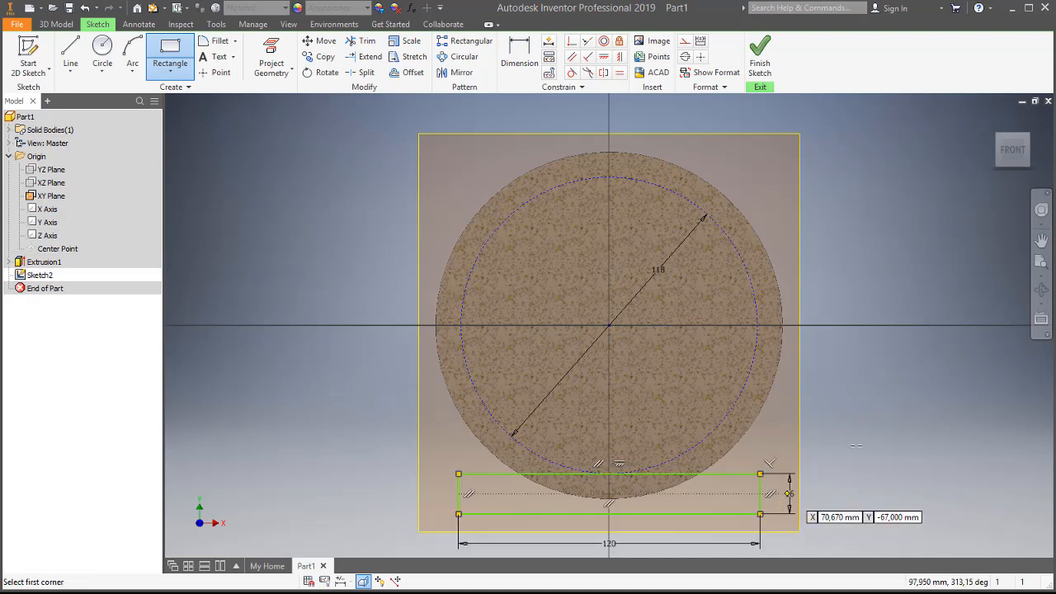
# - Finish the sketch and revolve the rectangle fully around its lower long edge, joining it to the disc
pyautogui.click(762, 56)
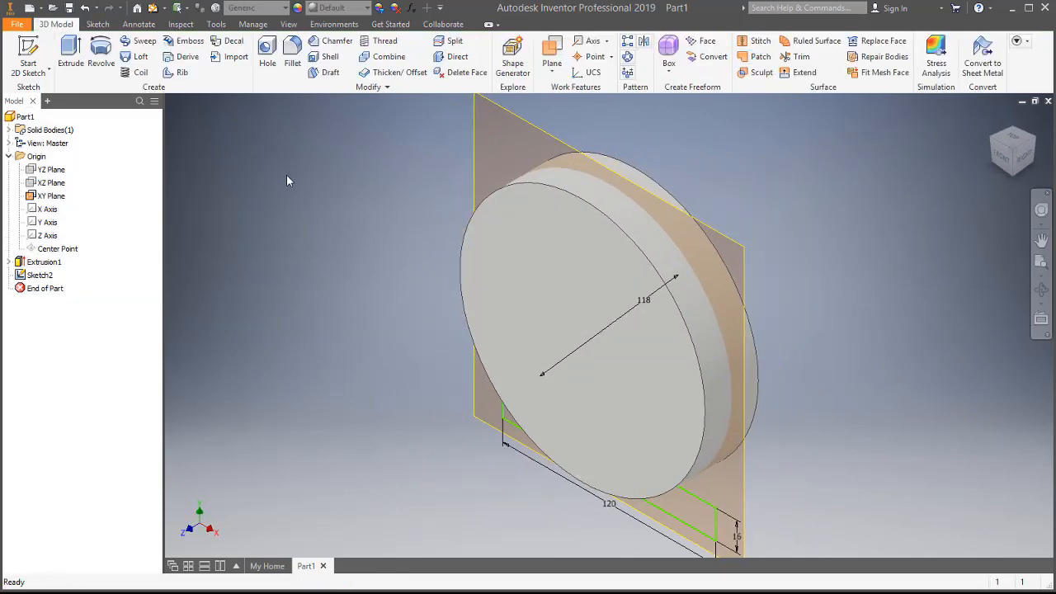
pyautogui.click(101, 54)
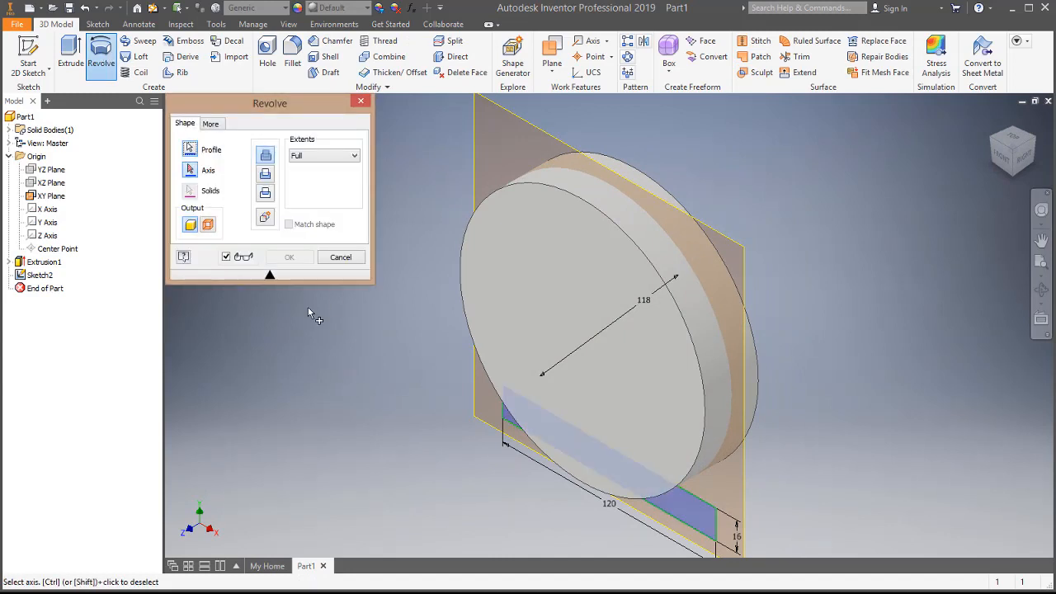
pyautogui.click(510, 430)
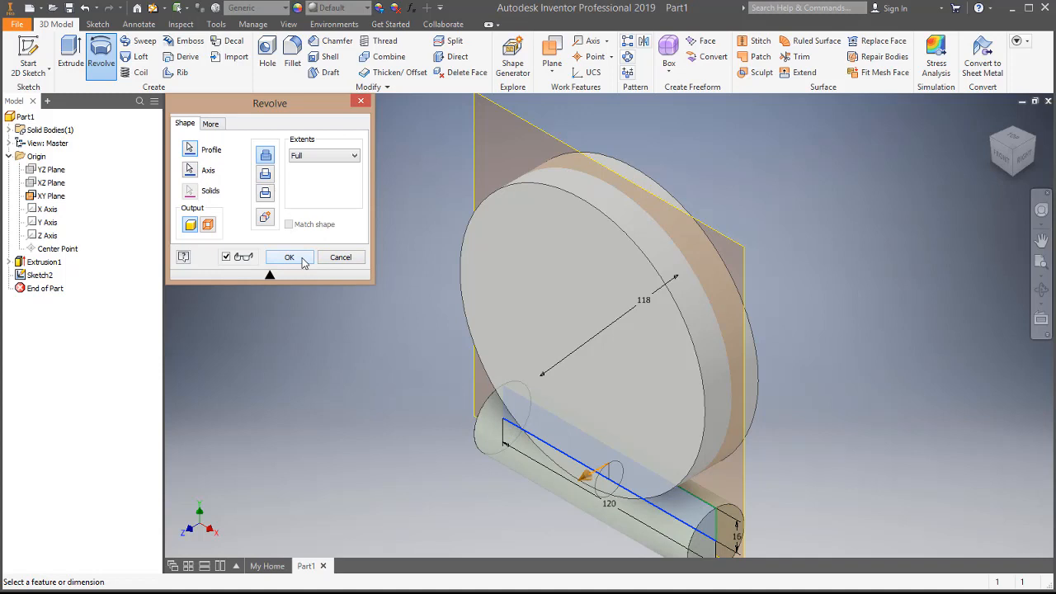
pyautogui.click(290, 257)
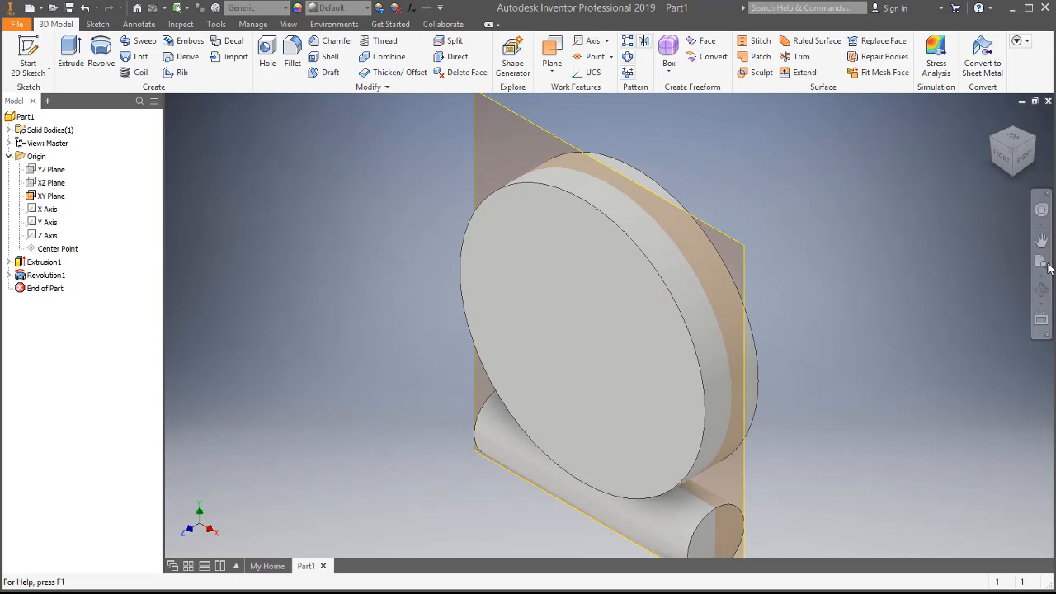
pyautogui.scroll(3, 810, 238)
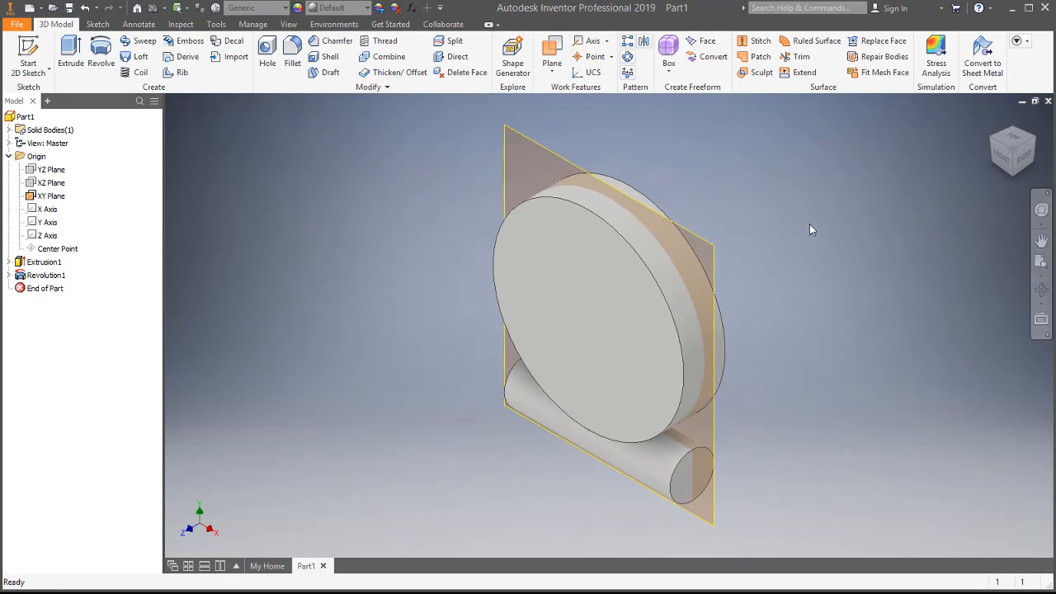
# - Start a new sketch on the XY plane and slice the graphics to expose the solid's cross-section
pyautogui.click(724, 261)
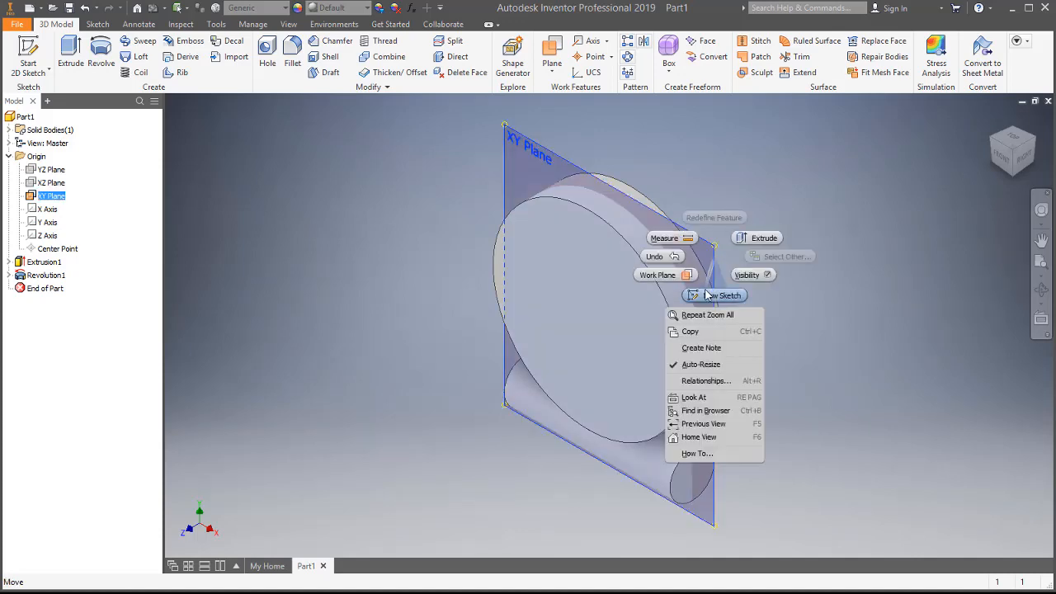
pyautogui.click(708, 296)
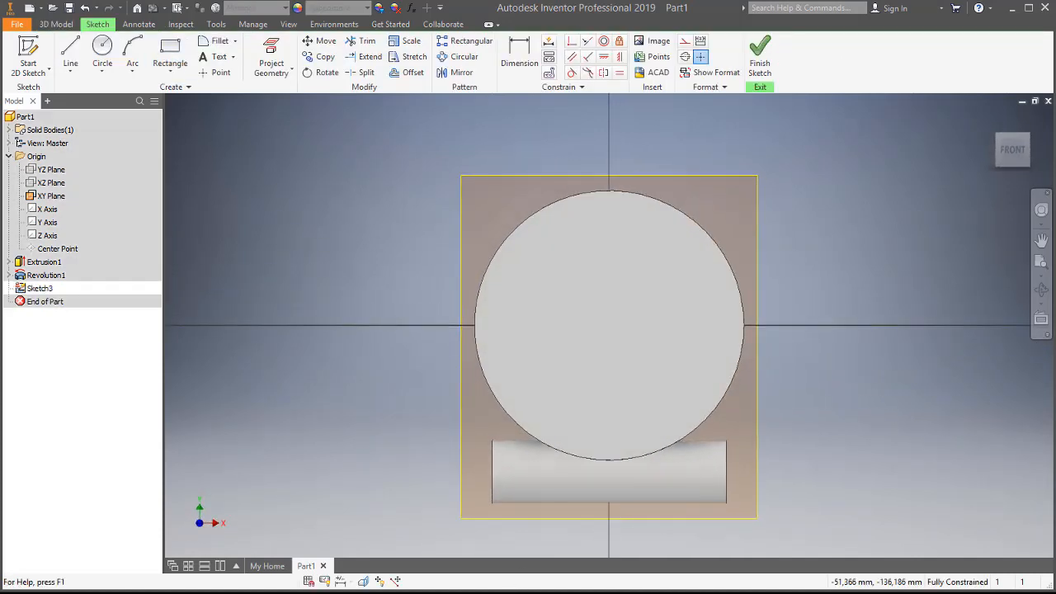
pyautogui.click(363, 581)
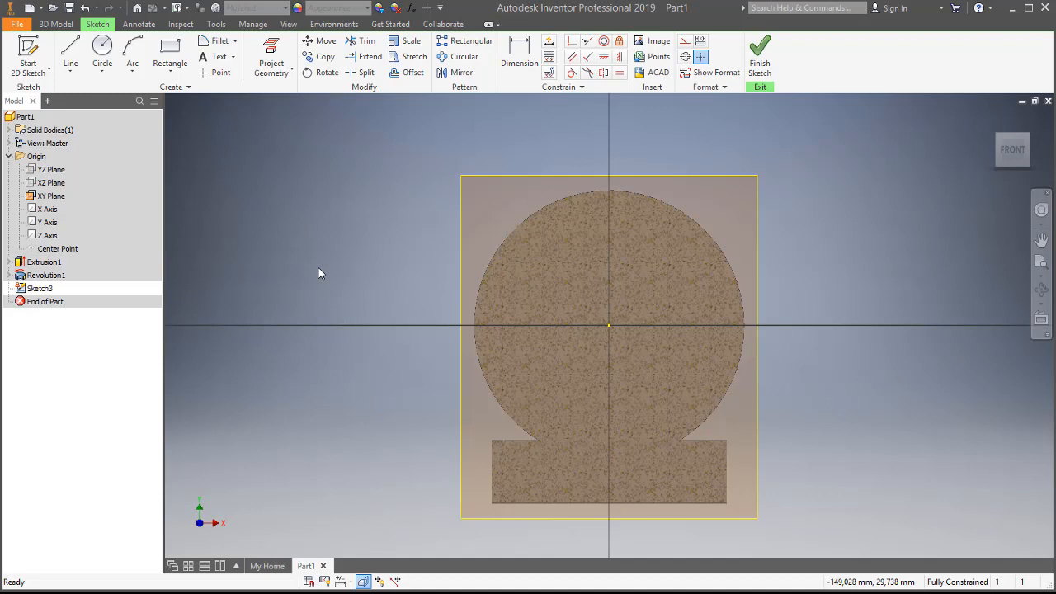
# - Draw a 132 mm diameter circle centred on the origin and finish the sketch
pyautogui.click(103, 50)
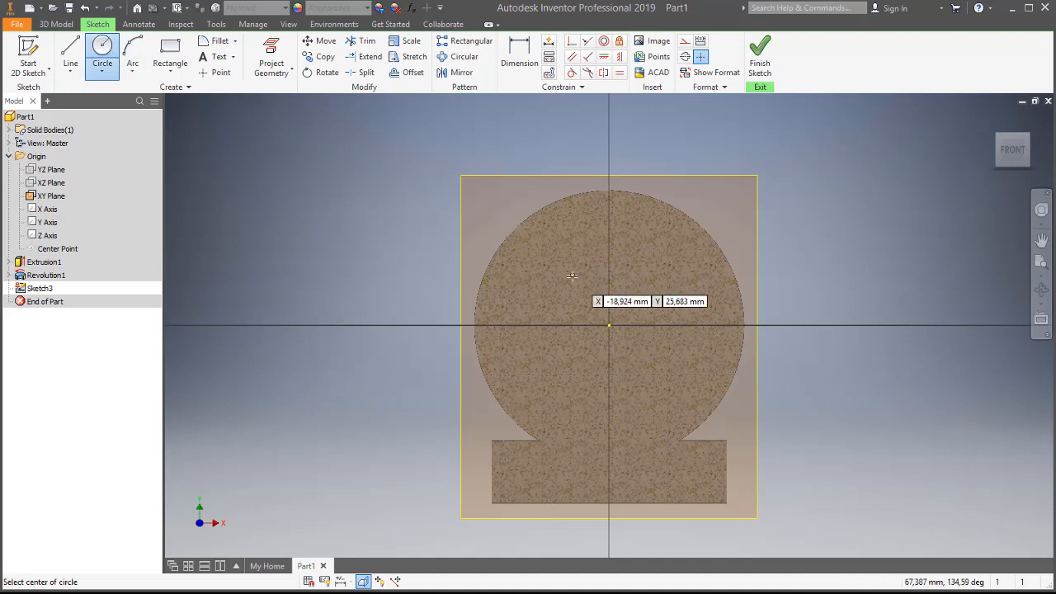
pyautogui.click(609, 325)
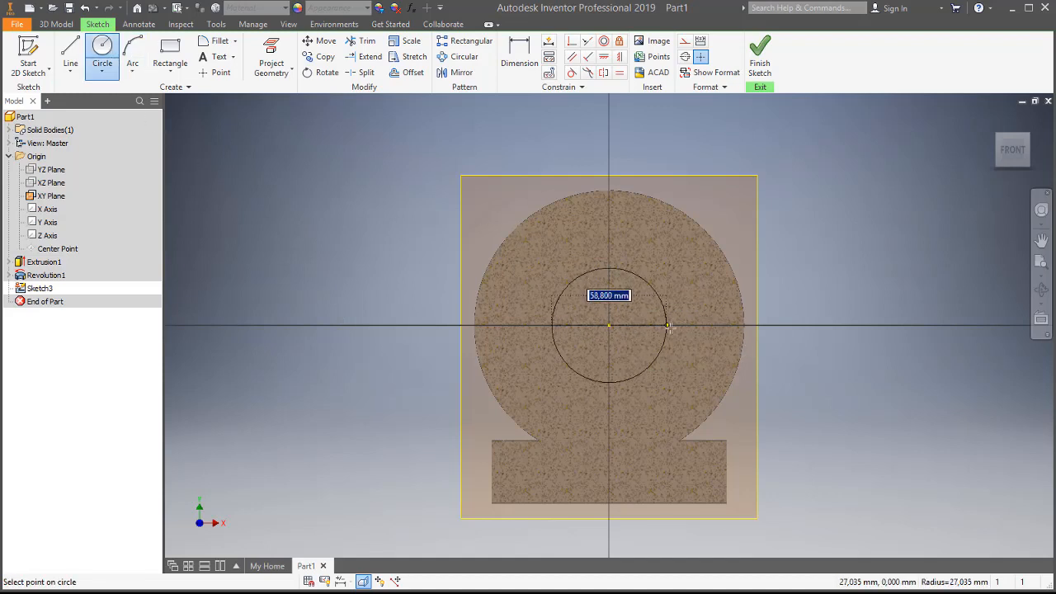
pyautogui.write('130')
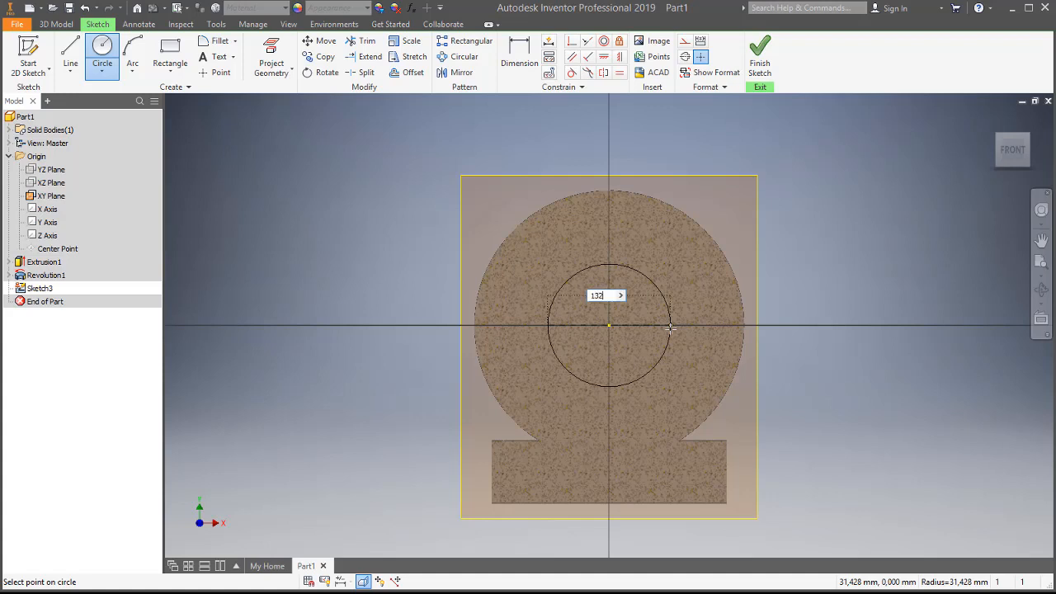
pyautogui.press('Return')
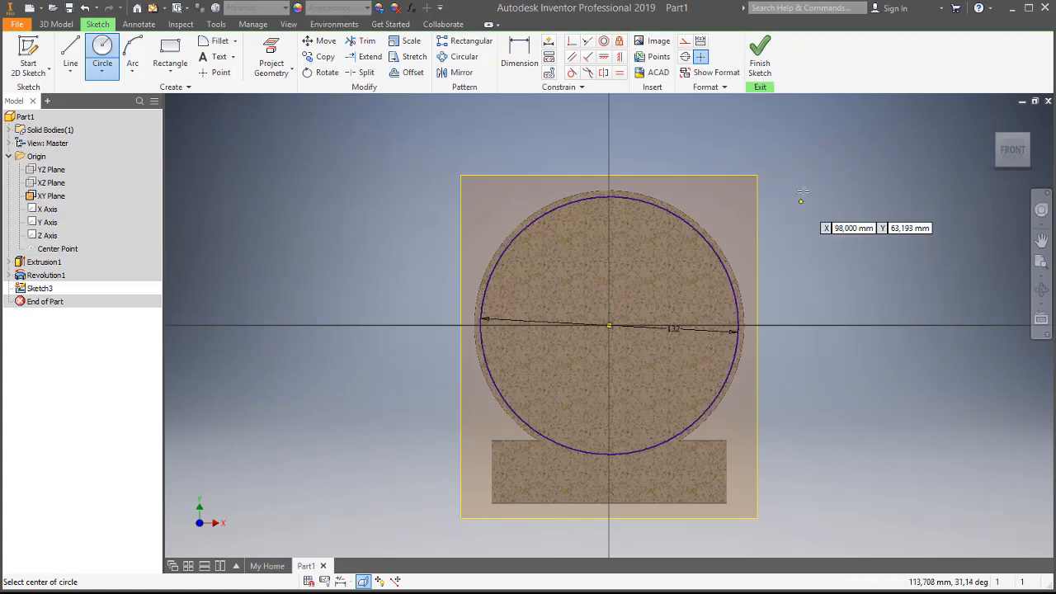
pyautogui.click(760, 63)
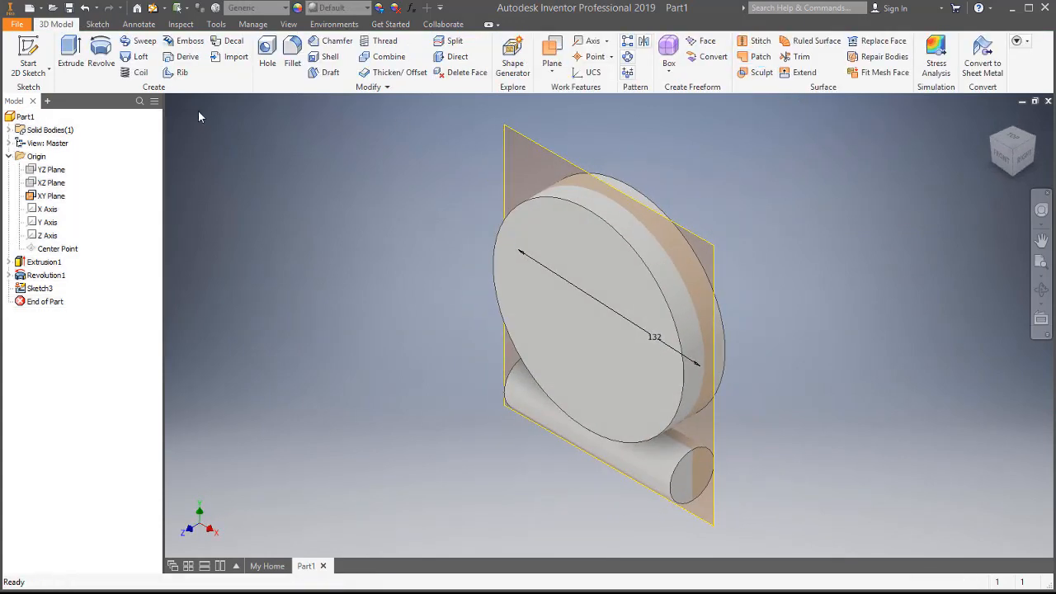
# - Extrude the 132 mm circle as a cut inside the disc, symmetric about the sketch plane, with a distance of 26 mm
pyautogui.click(71, 54)
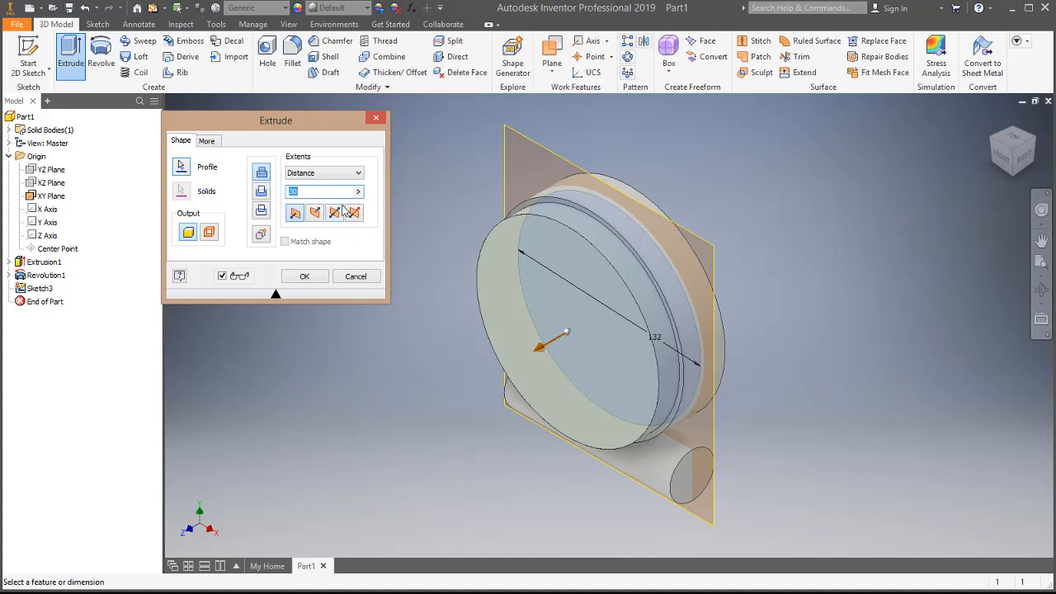
pyautogui.click(260, 191)
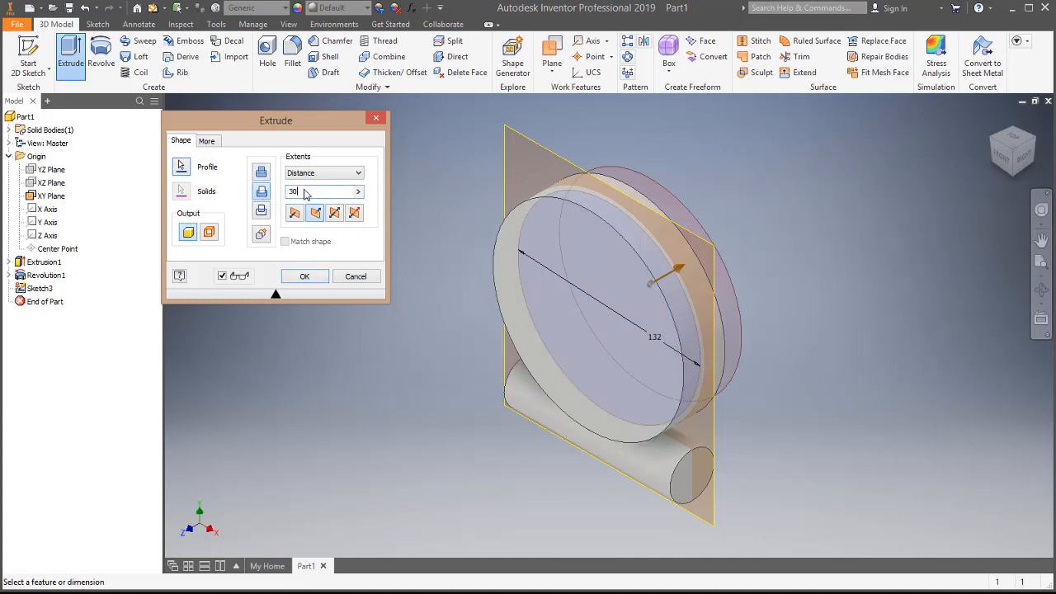
pyautogui.click(334, 213)
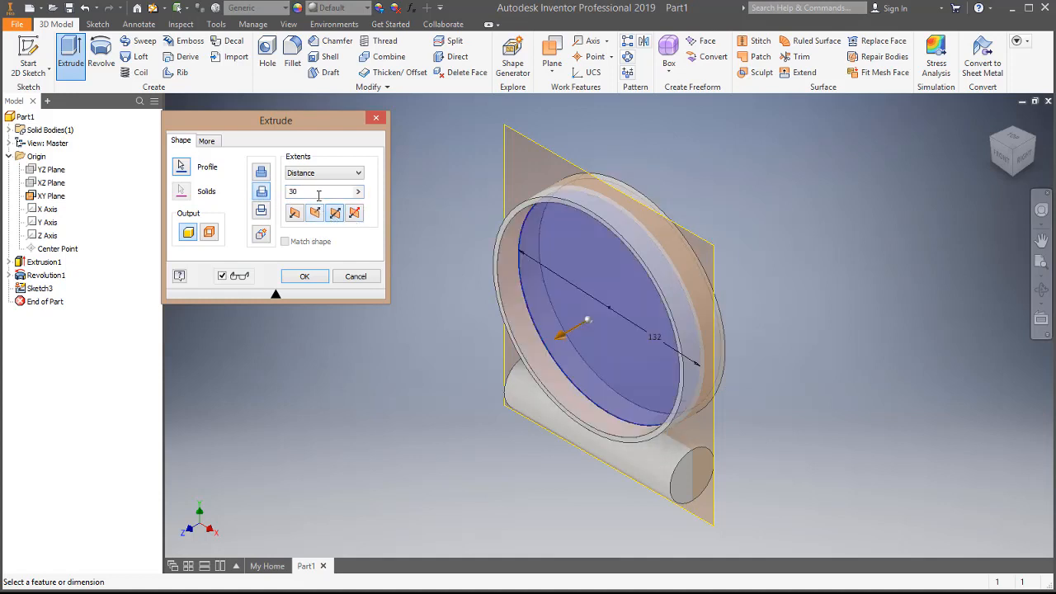
pyautogui.write('26')
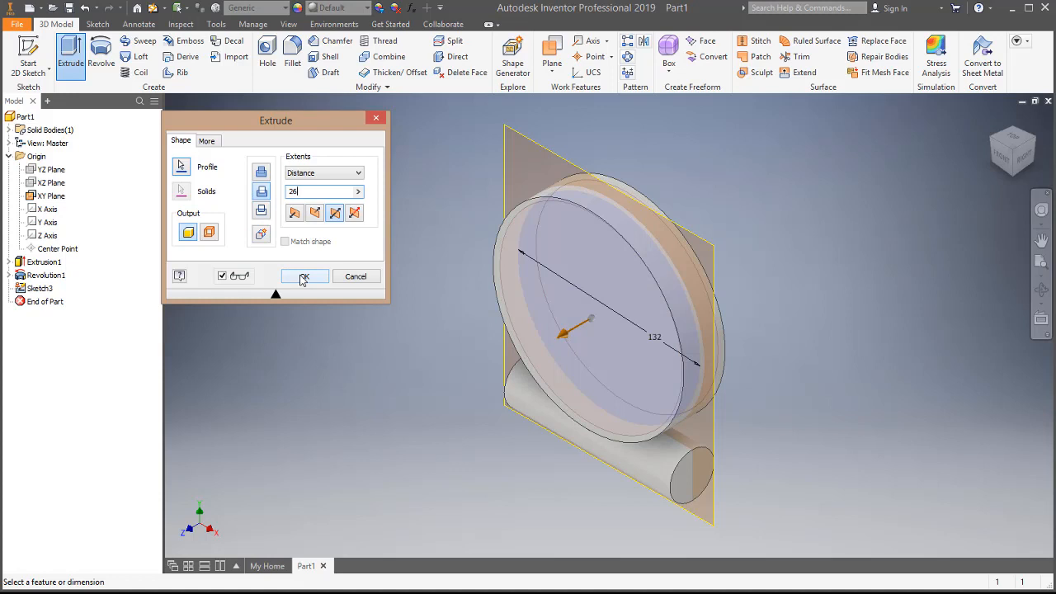
pyautogui.click(302, 279)
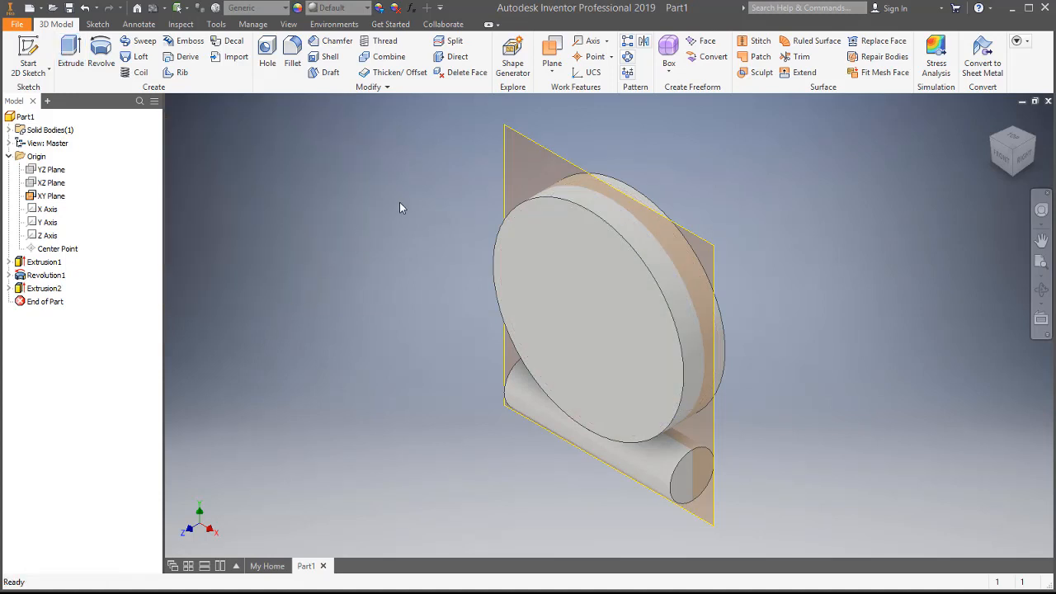
# - Start another sketch on the XY plane and slice the graphics to reveal the hollowed disc
pyautogui.rightClick(504, 169)
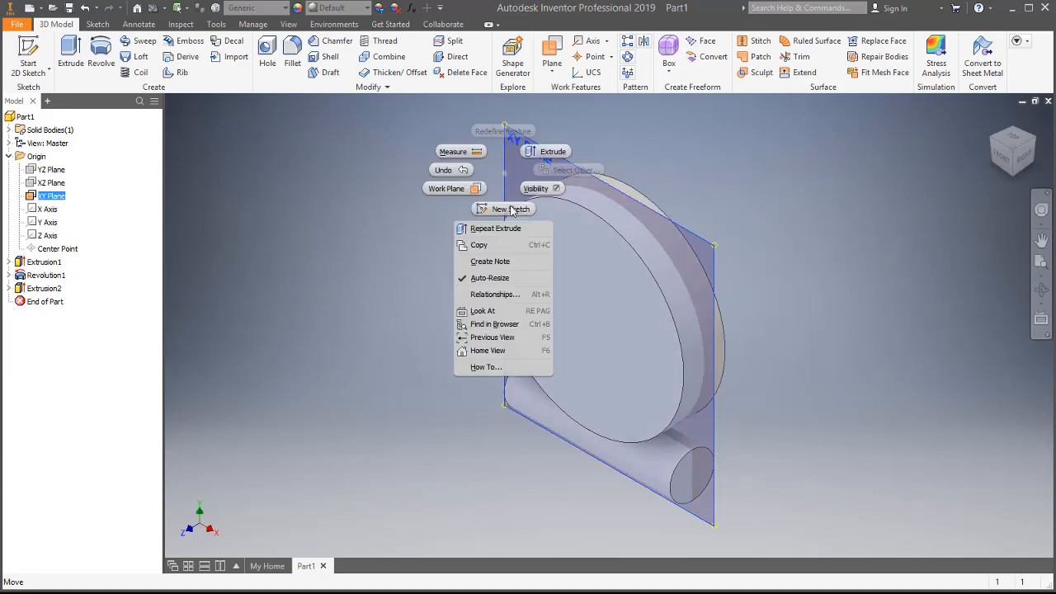
pyautogui.click(511, 208)
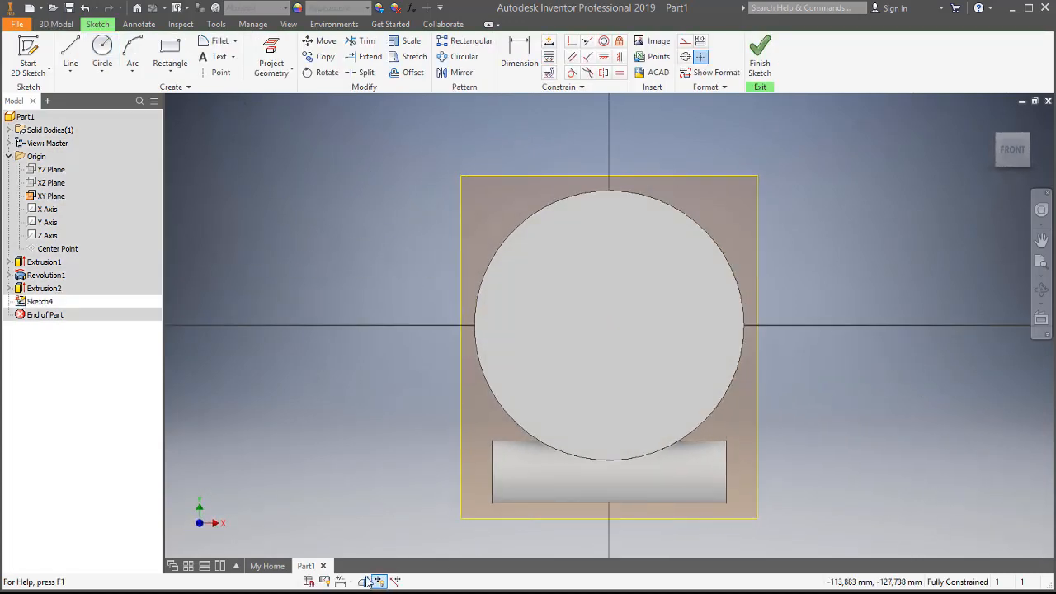
pyautogui.click(364, 581)
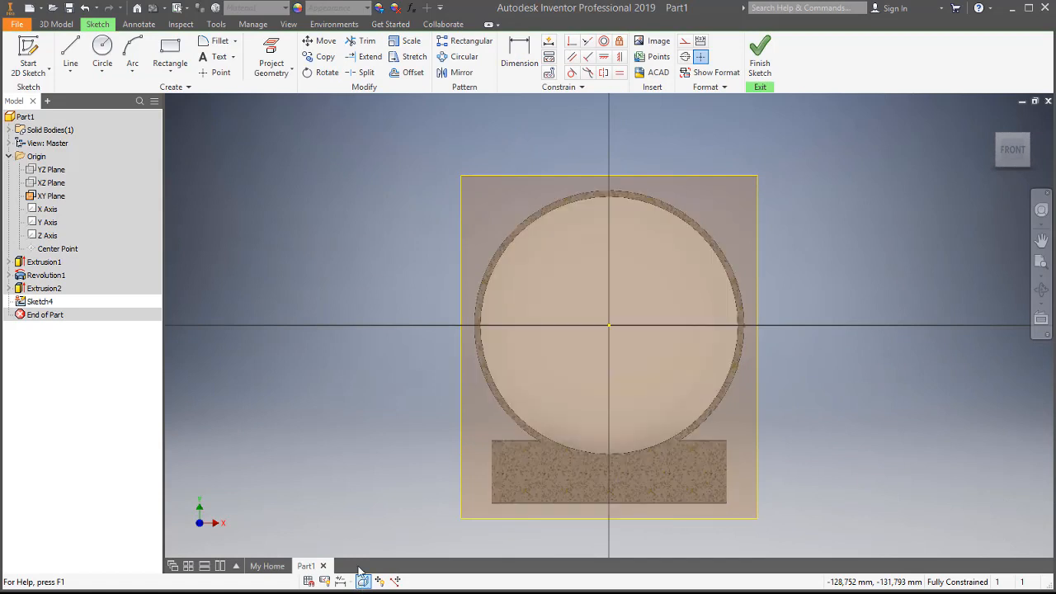
# - Draw a rectangle inside the cylinder's section, downward from corner X -58 mm, Y -61 mm, 116 mm wide and 14 mm high
pyautogui.click(170, 53)
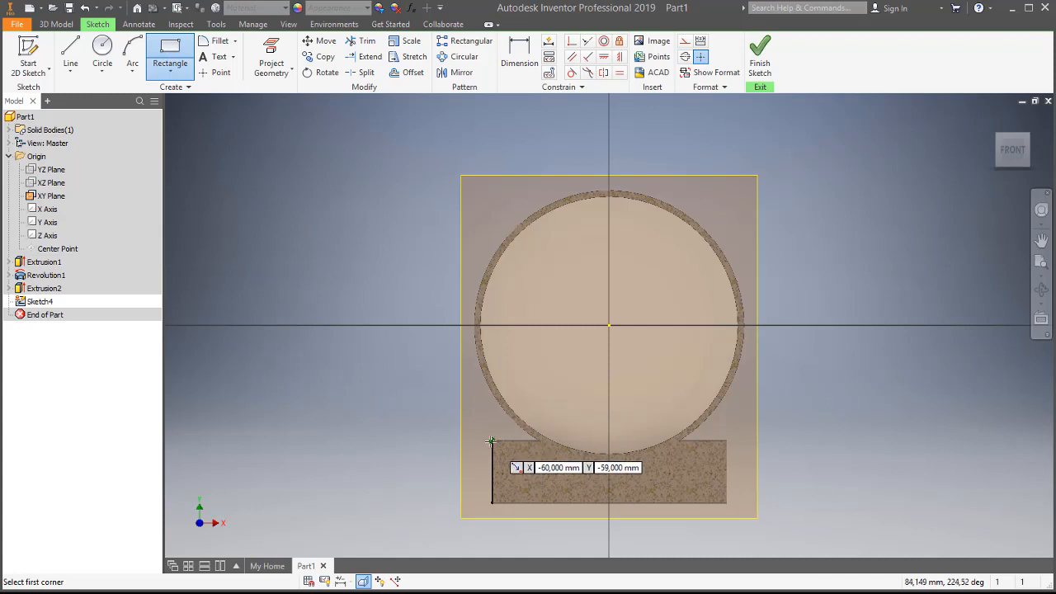
pyautogui.press('Tab')
pyautogui.write('-58')
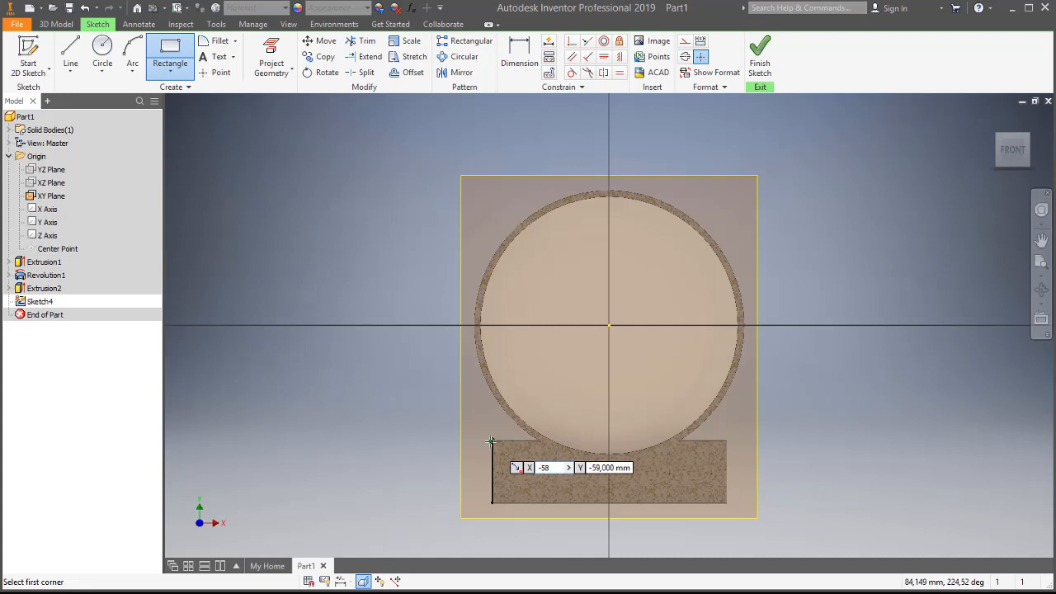
pyautogui.press('Tab')
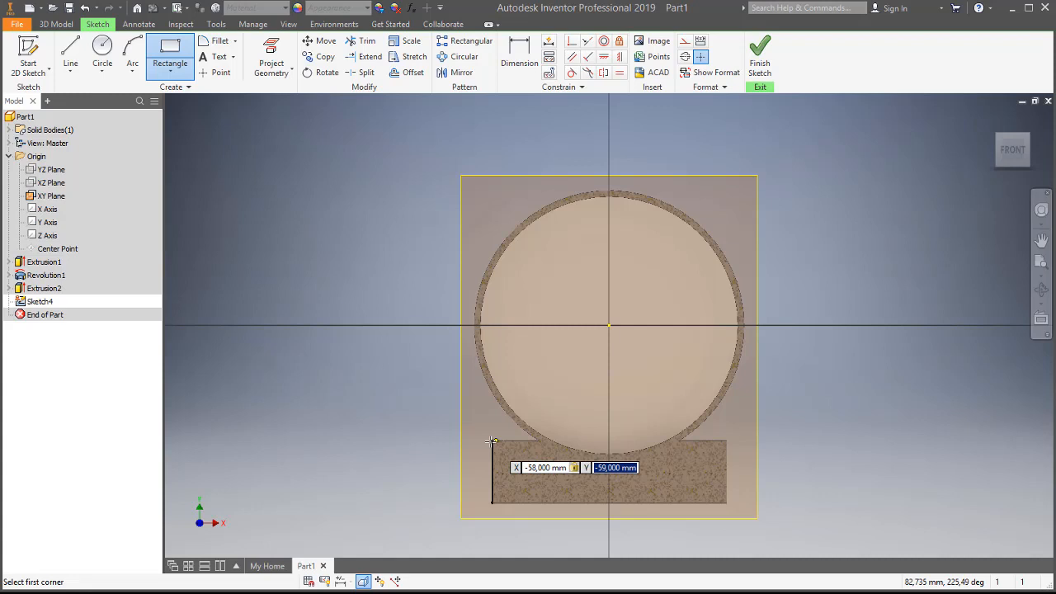
pyautogui.write('-61')
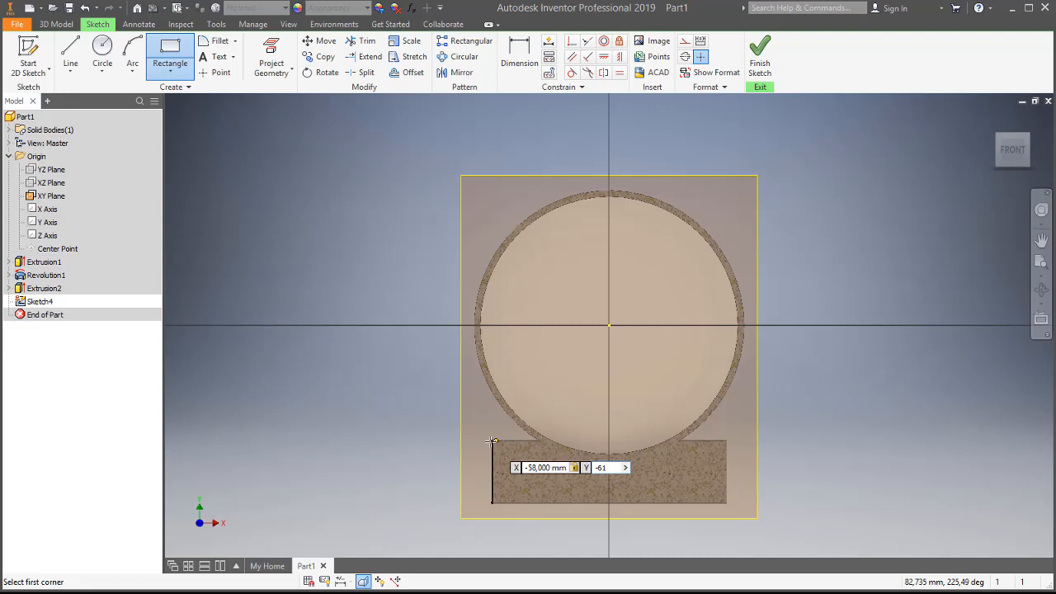
pyautogui.press('Return')
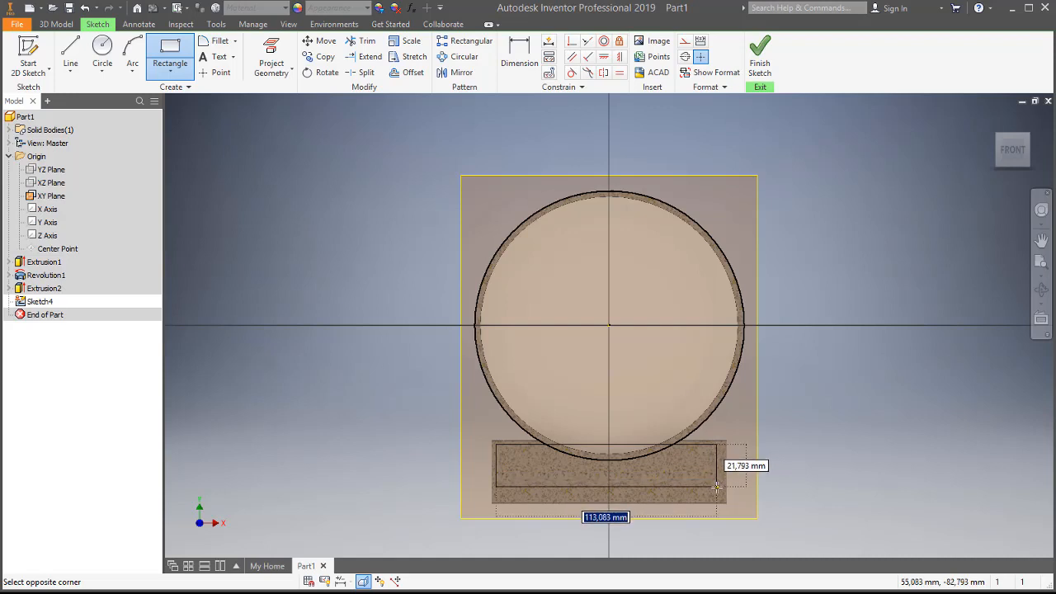
pyautogui.write('116')
pyautogui.press('Tab')
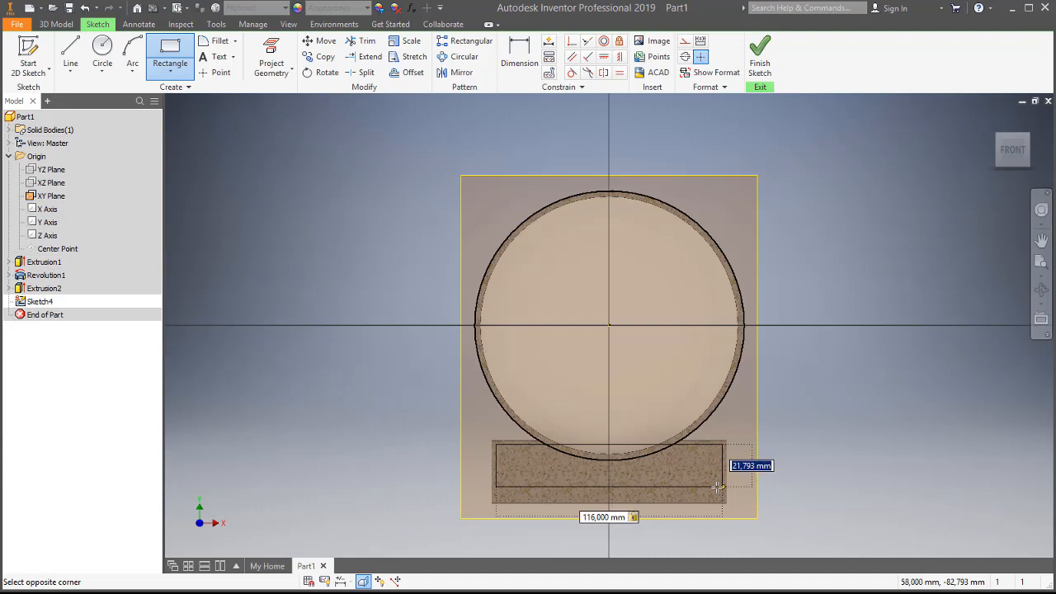
pyautogui.write('14')
pyautogui.press('Return')
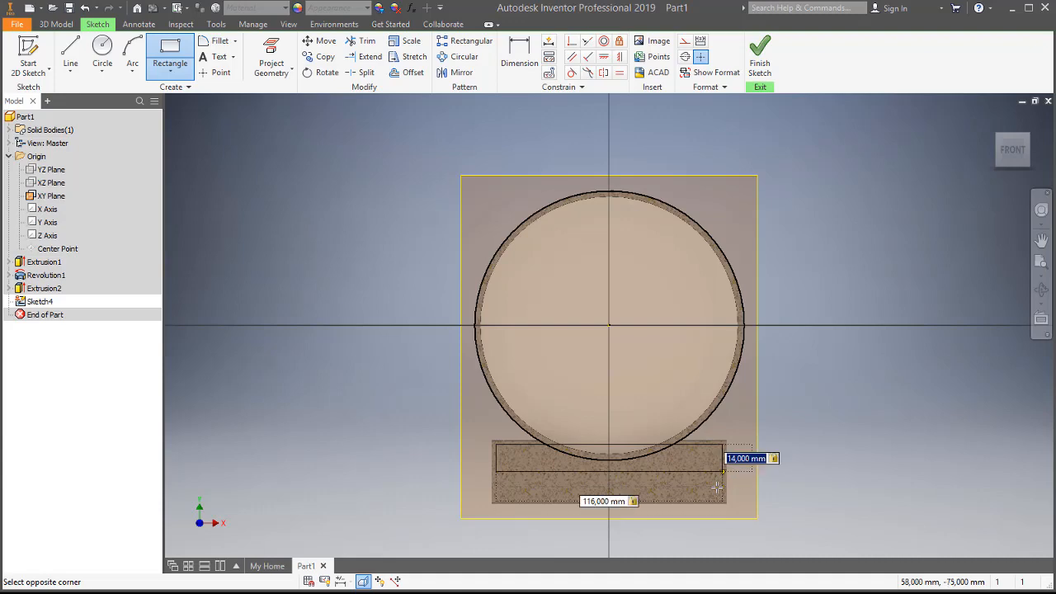
# - Finish the sketch and revolve the rectangle fully around its lower long edge as a cut to hollow the cylinder
pyautogui.click(760, 60)
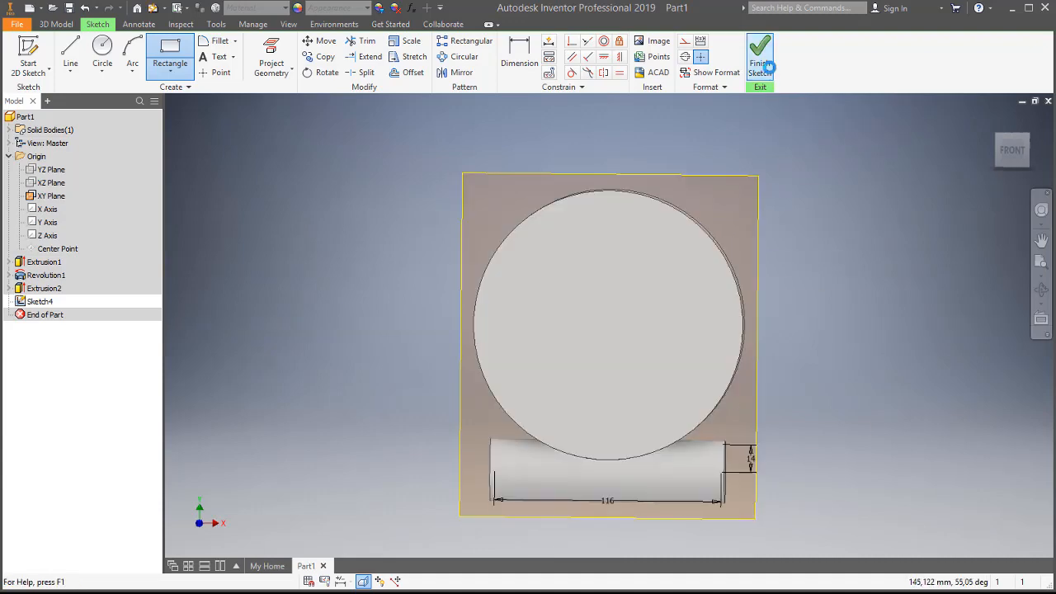
pyautogui.click(102, 59)
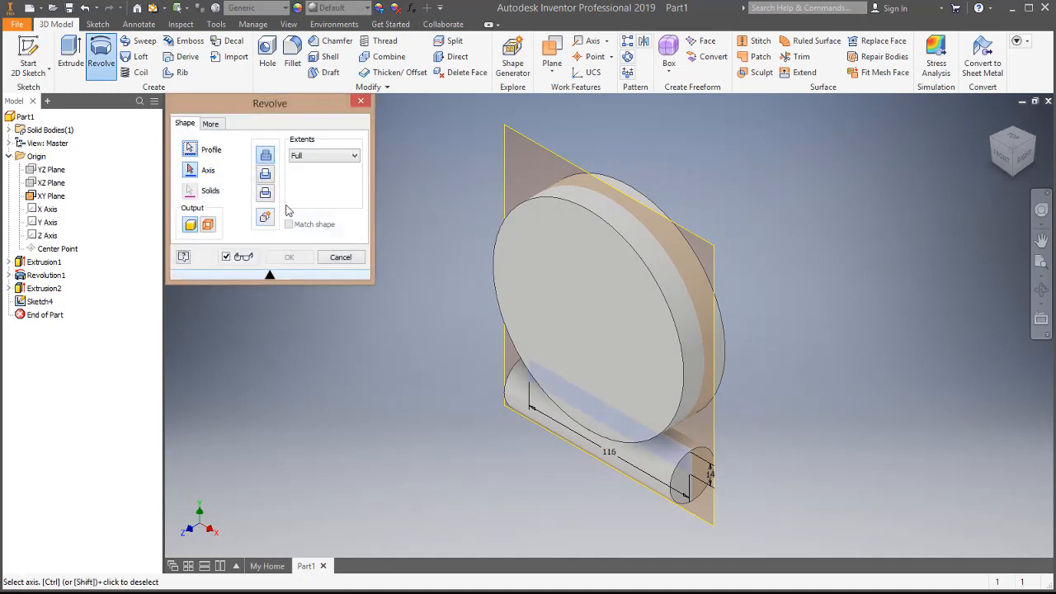
pyautogui.click(658, 464)
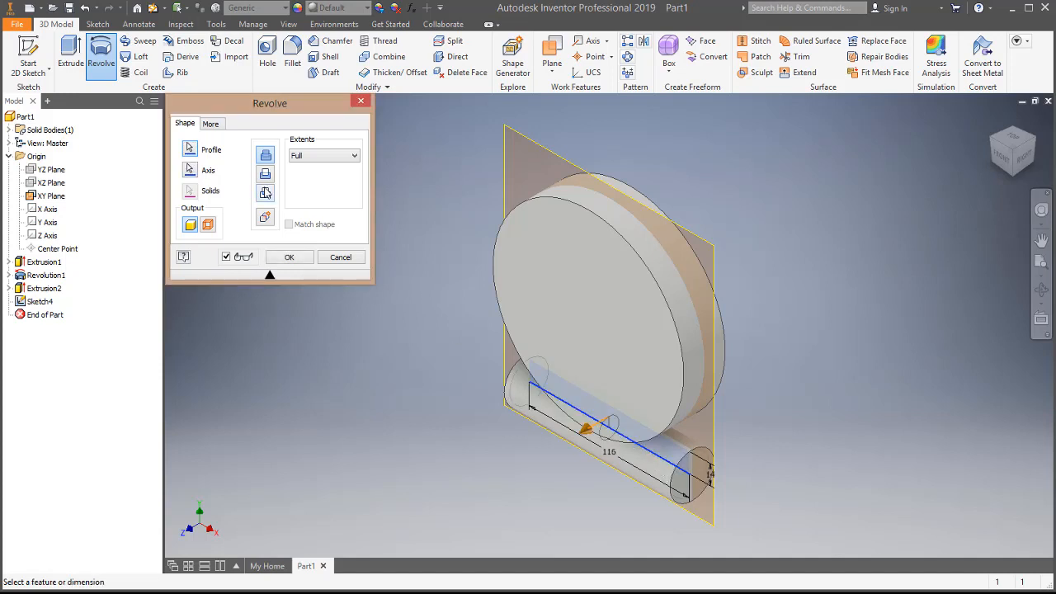
pyautogui.click(265, 176)
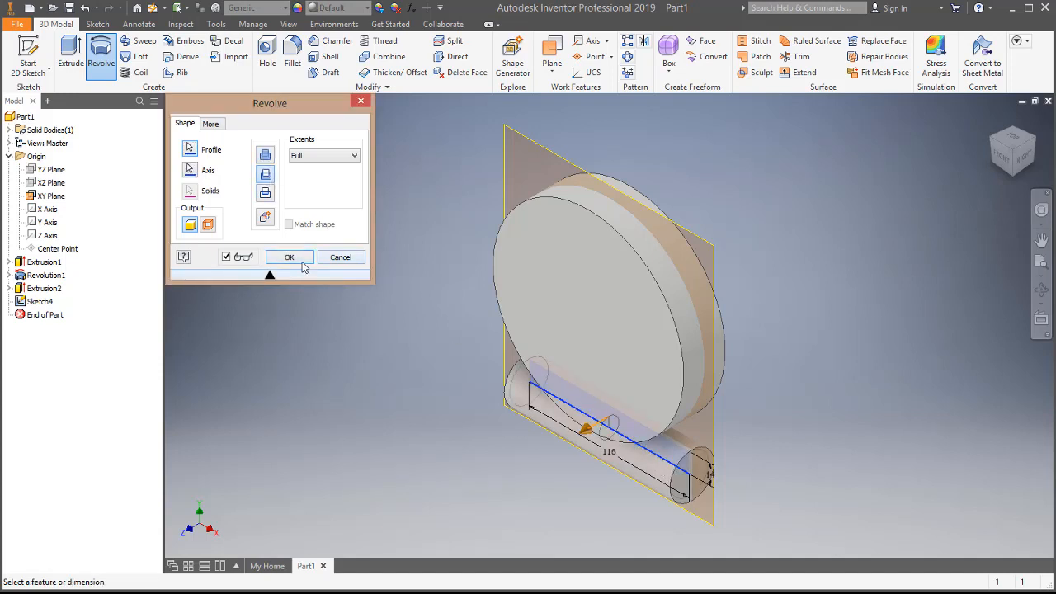
pyautogui.click(288, 257)
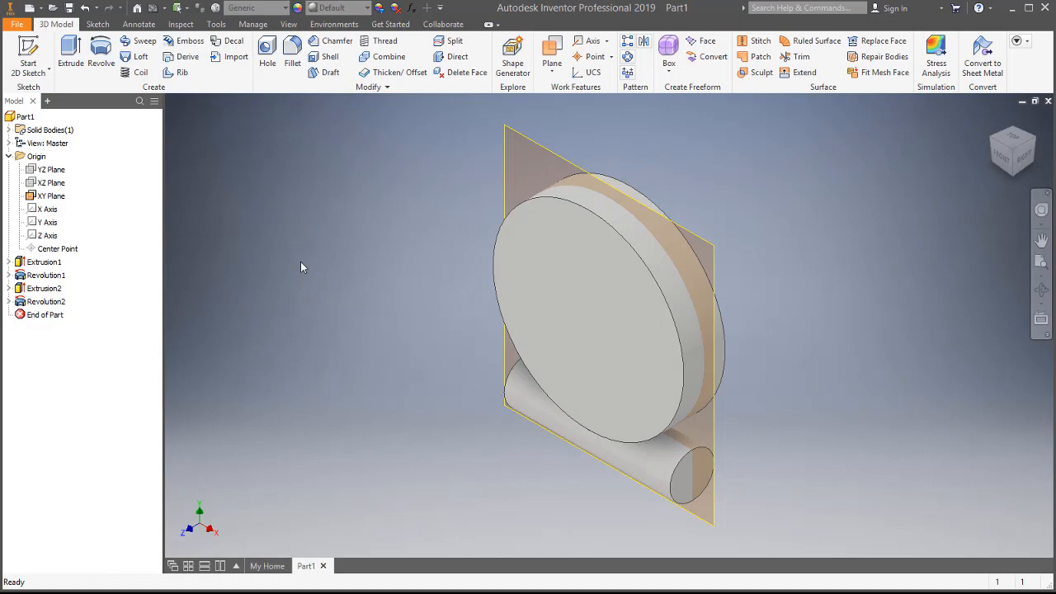
# - Open a new sketch on the XY plane with sliced graphics and examine the hollow interior in the home view
pyautogui.rightClick(507, 171)
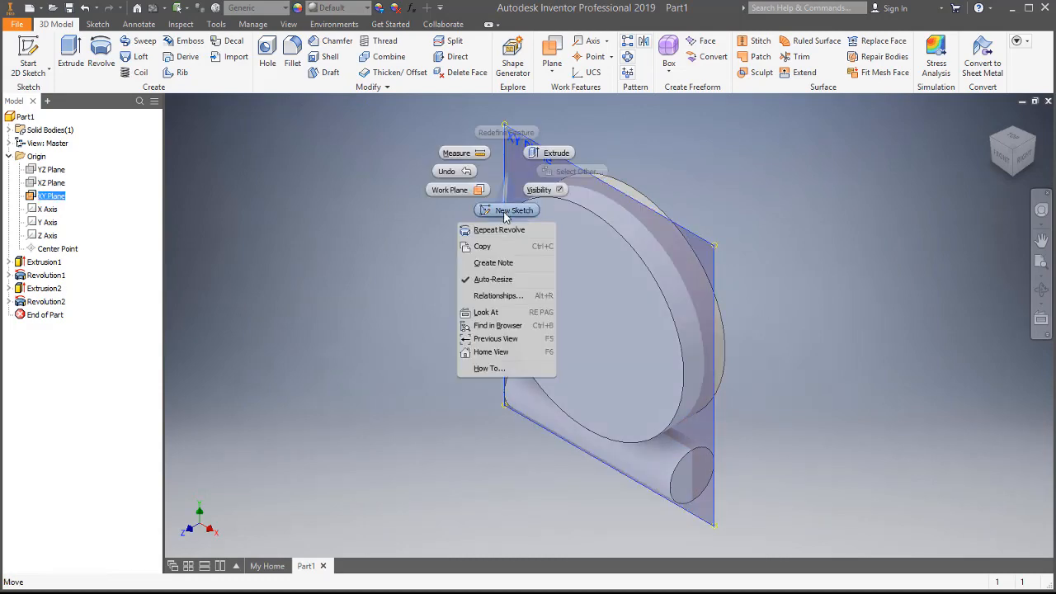
pyautogui.click(509, 209)
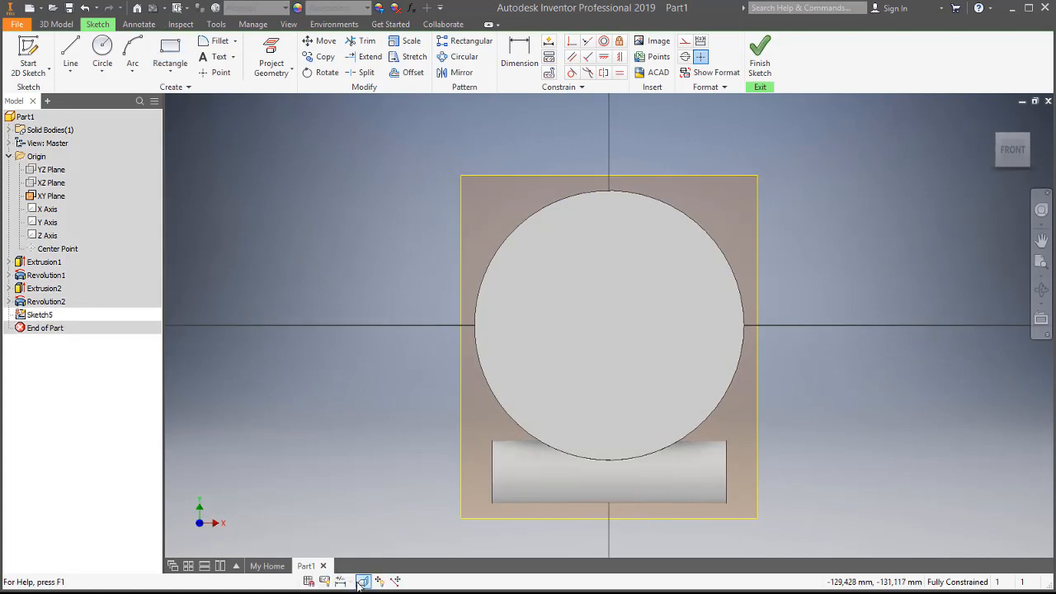
pyautogui.click(363, 581)
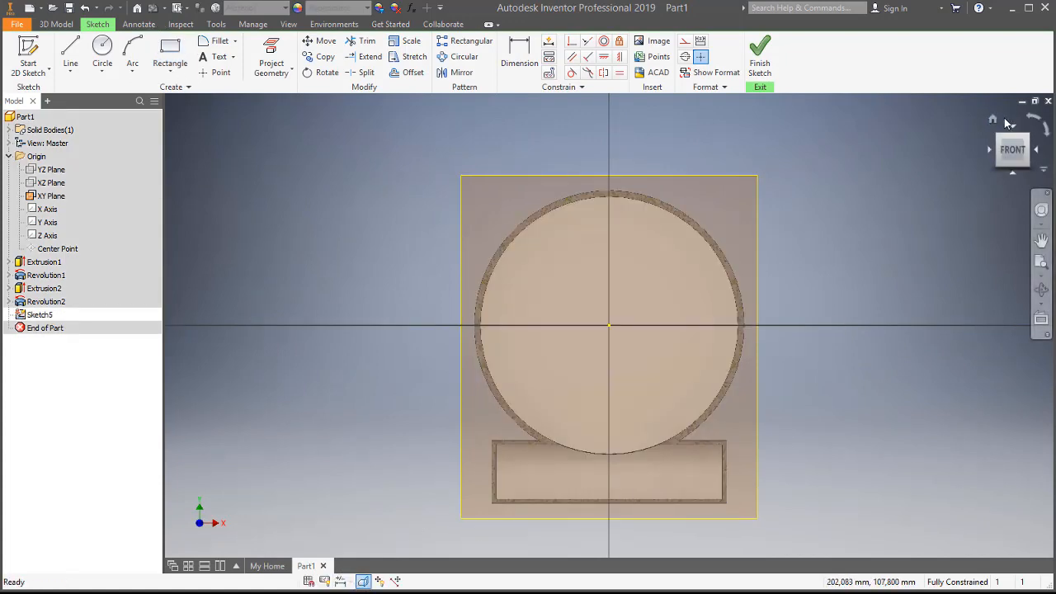
pyautogui.click(993, 118)
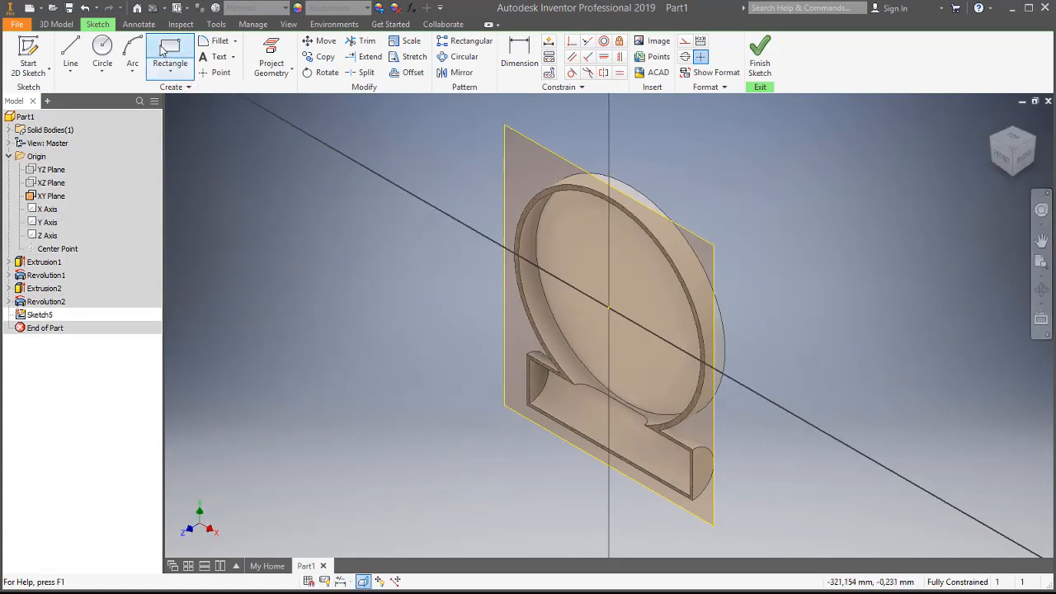
# - Start saving the part, exiting sketch mode, and enter Eje as the file name in the Proyecto01 folder
pyautogui.click(69, 10)
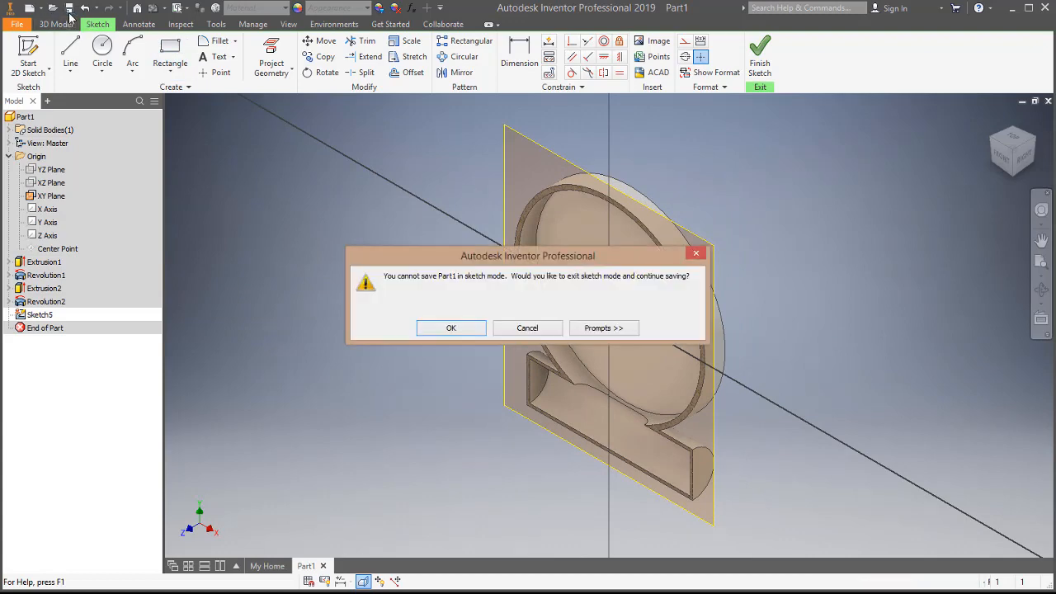
pyautogui.press('Return')
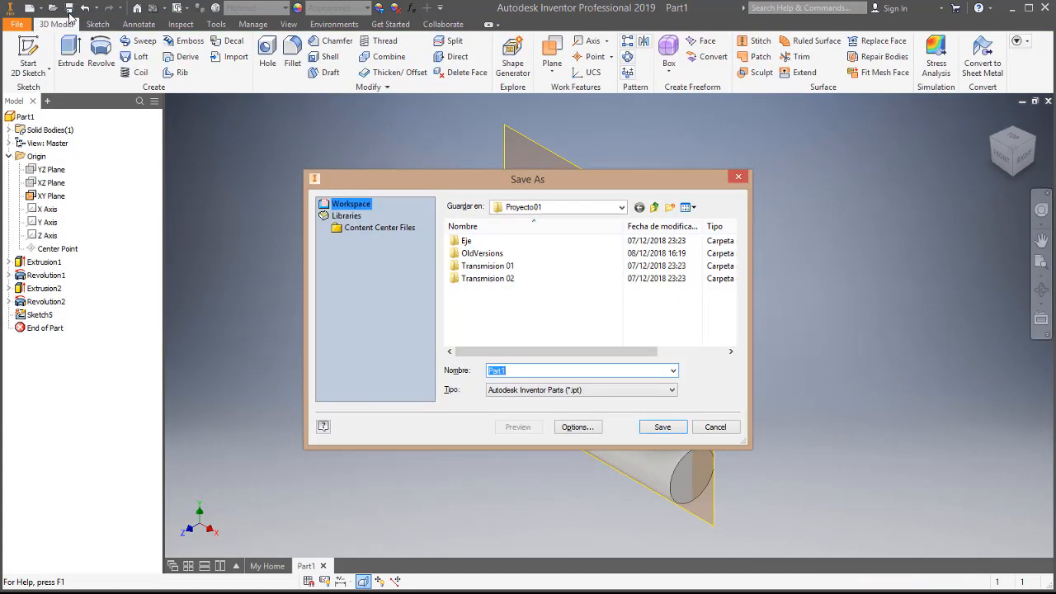
pyautogui.write('Eje')
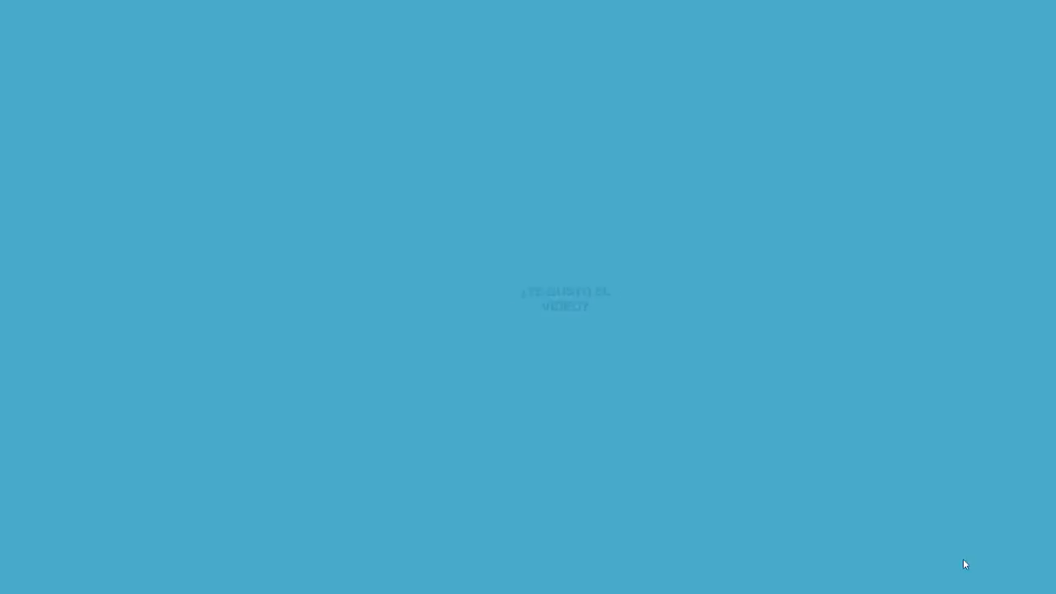